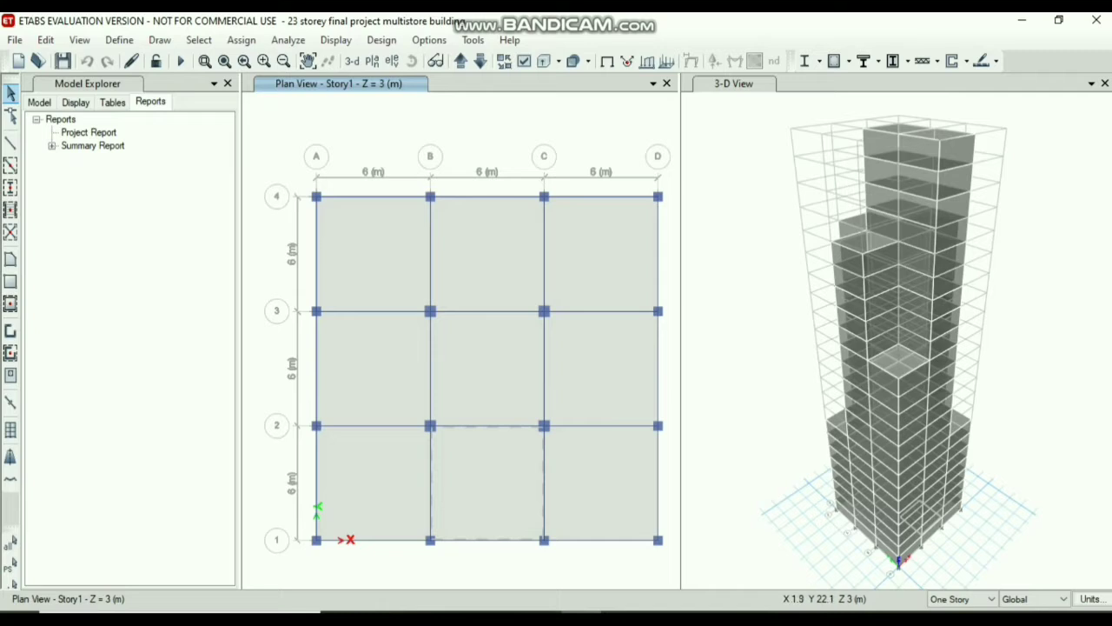
# Review the model's defined materials and its list of frame section properties without changing them.
pyautogui.click(119, 40)
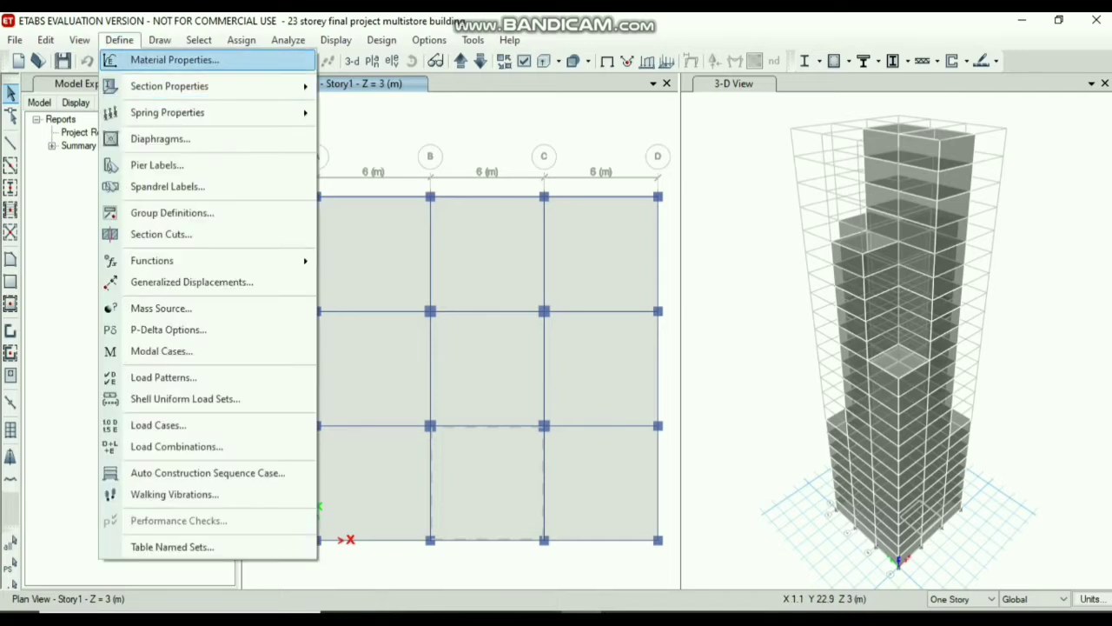
pyautogui.click(174, 60)
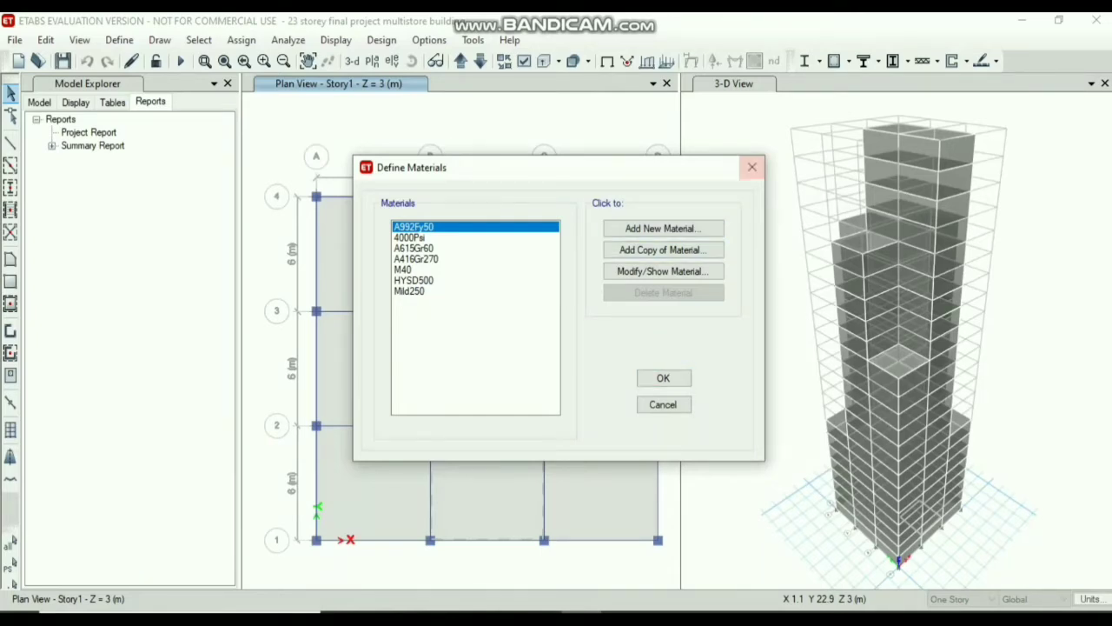
pyautogui.click(752, 167)
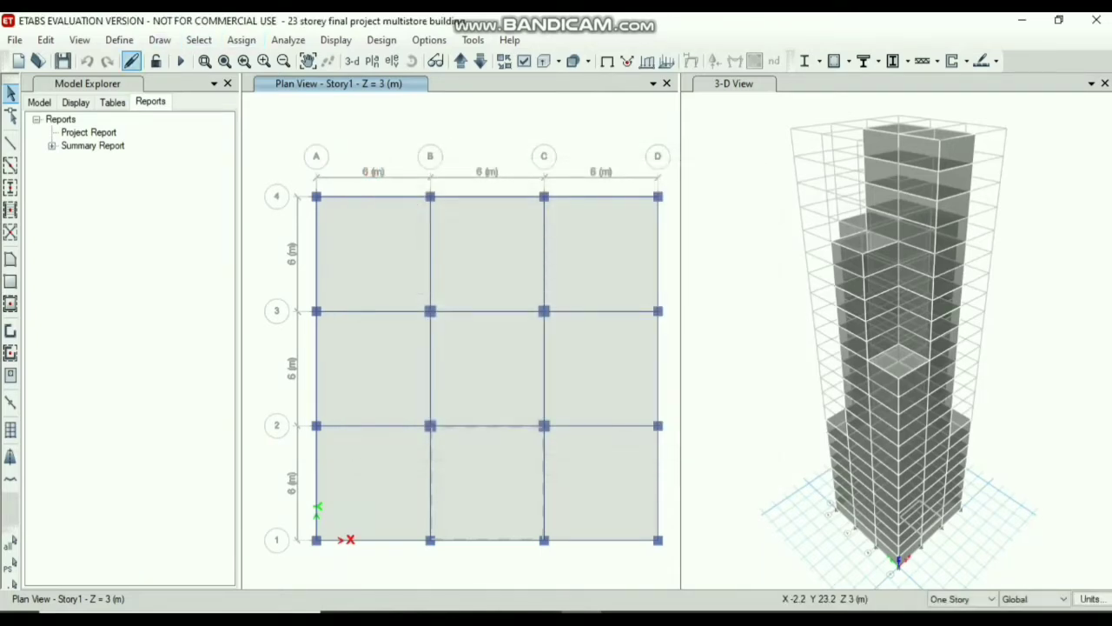
pyautogui.click(119, 40)
pyautogui.moveTo(174, 86)
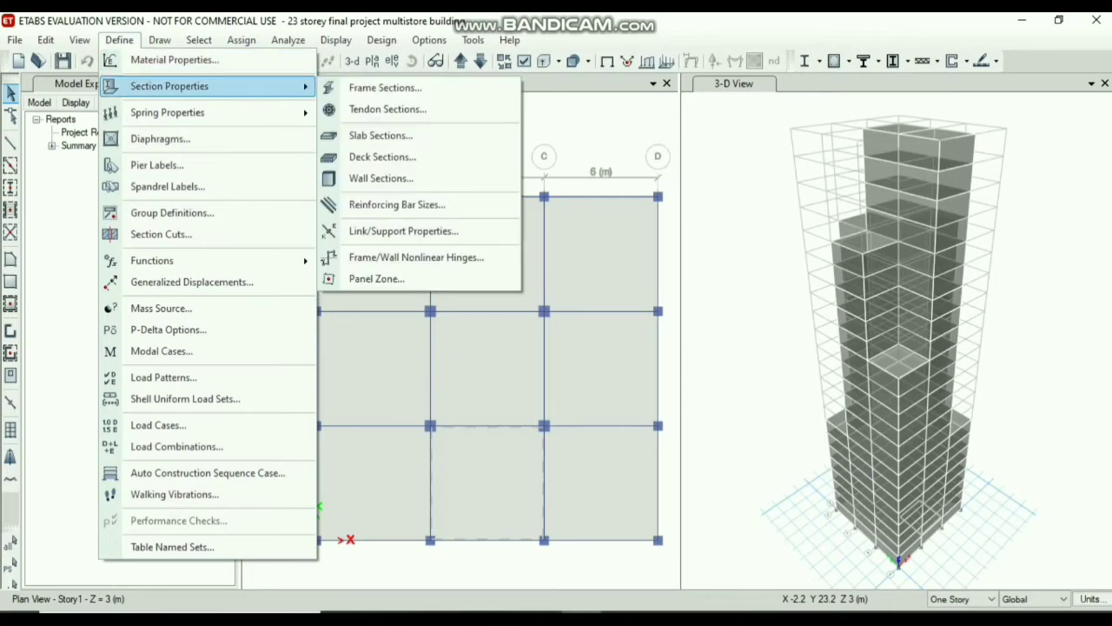
pyautogui.click(385, 88)
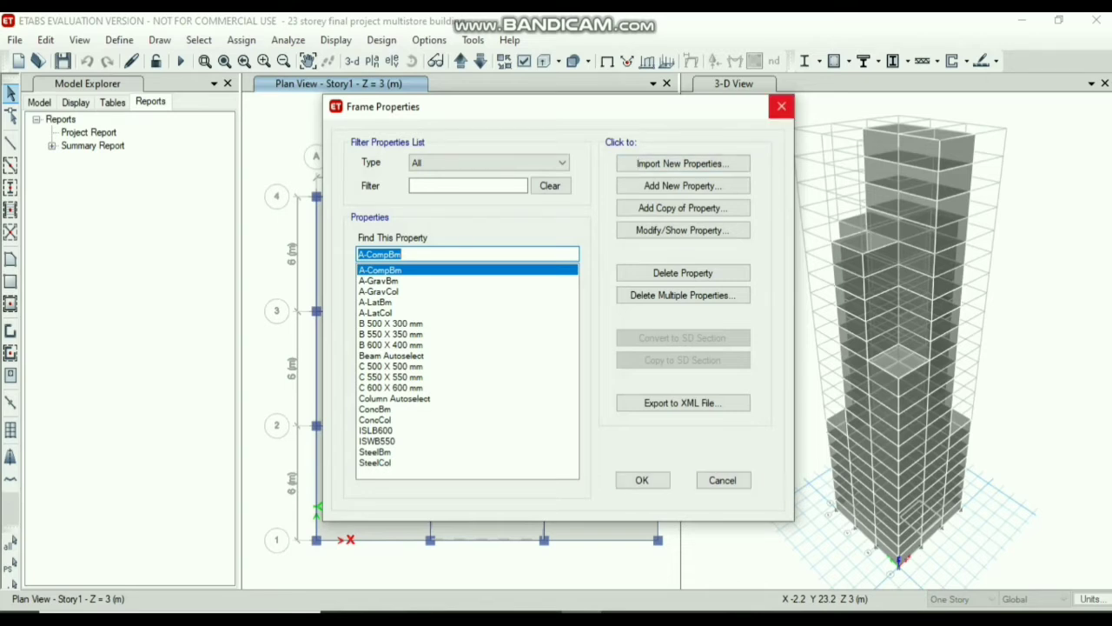
pyautogui.click(781, 106)
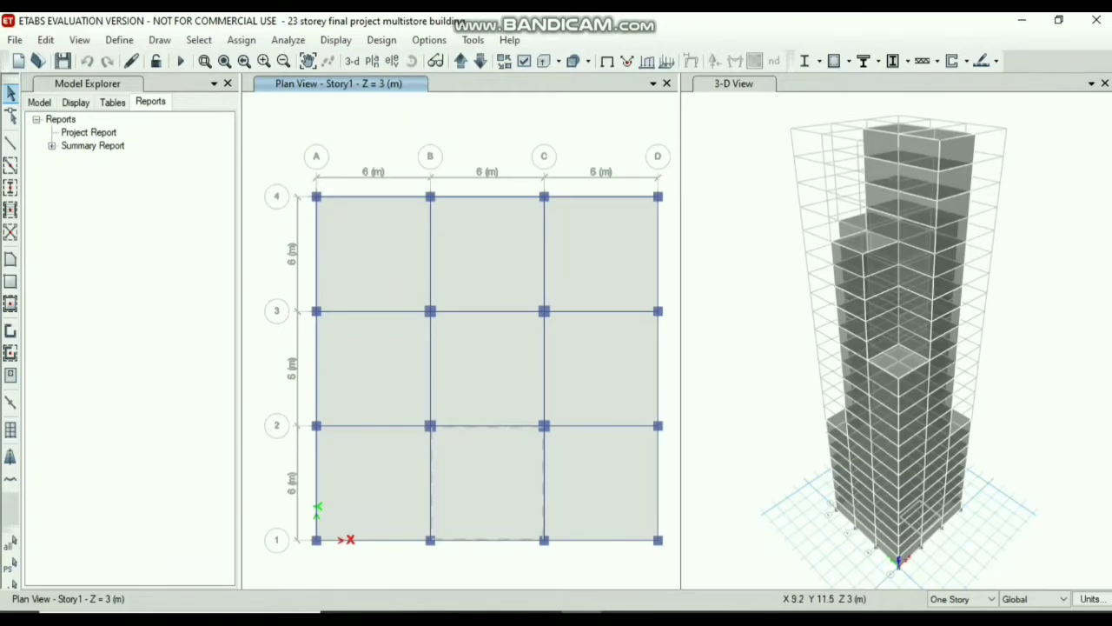
# Review the load cases defined for the building model.
pyautogui.click(119, 40)
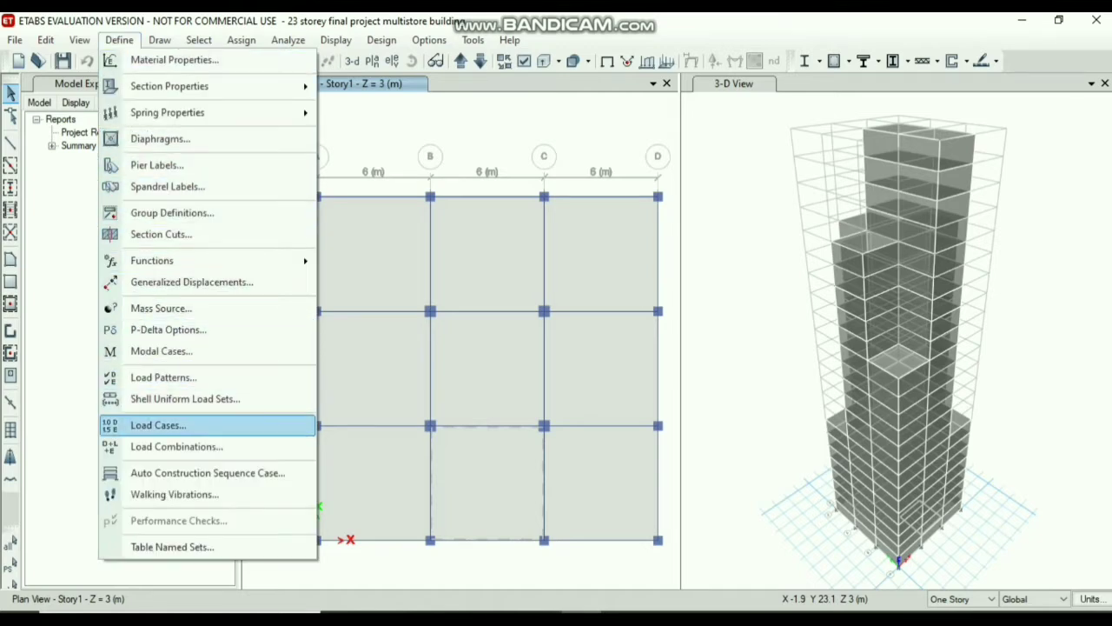
pyautogui.click(159, 425)
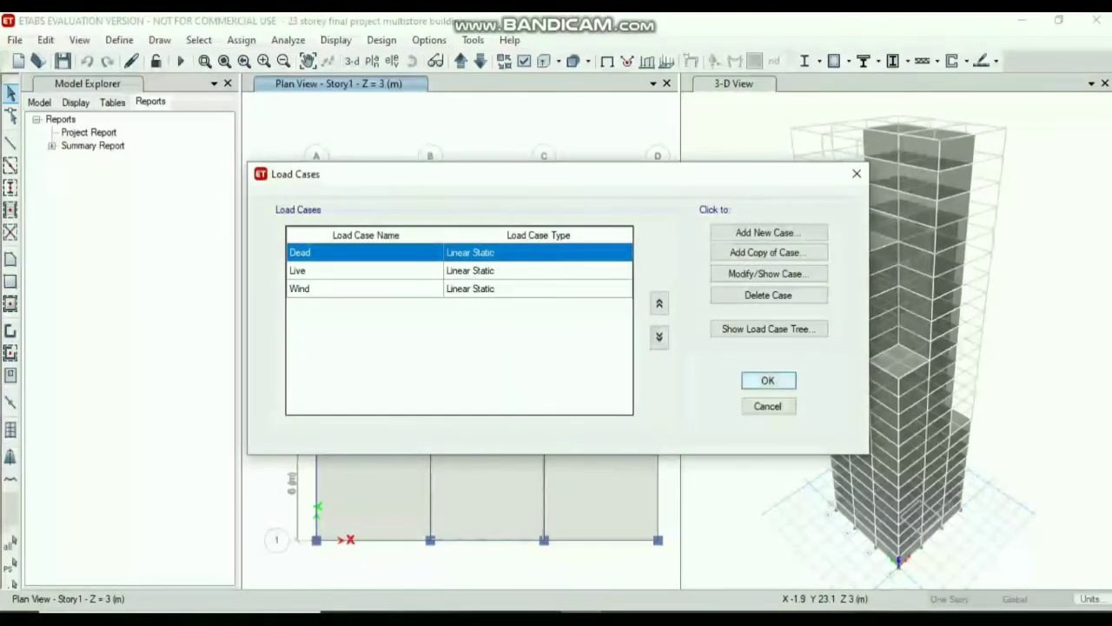
pyautogui.click(857, 173)
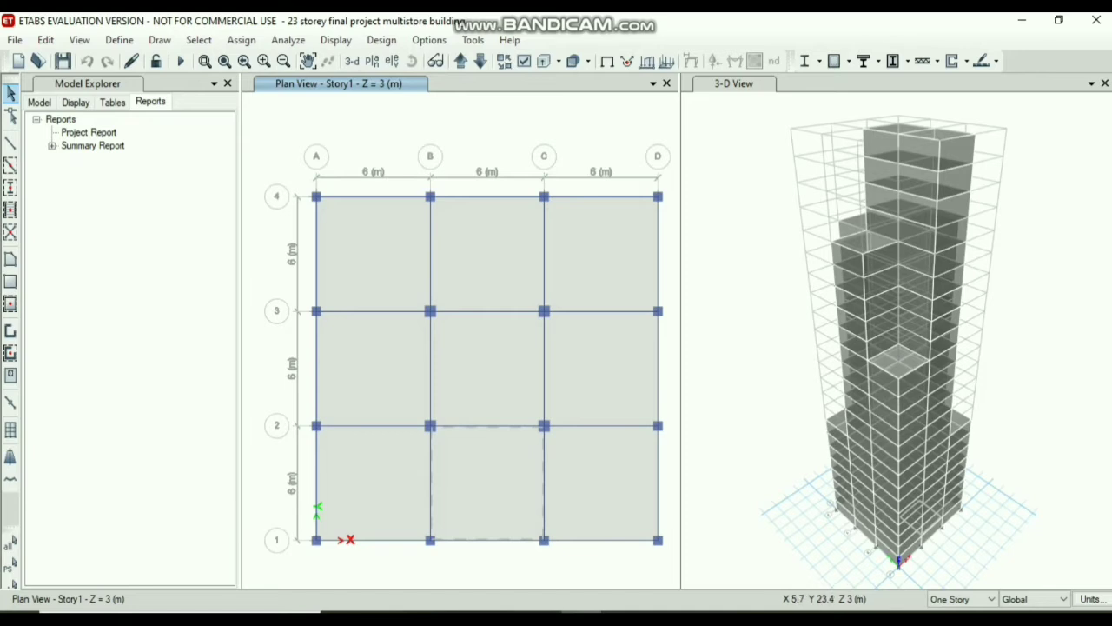
# Display the uniform shell load values for the Dead load pattern on the Story1 plan.
pyautogui.click(335, 40)
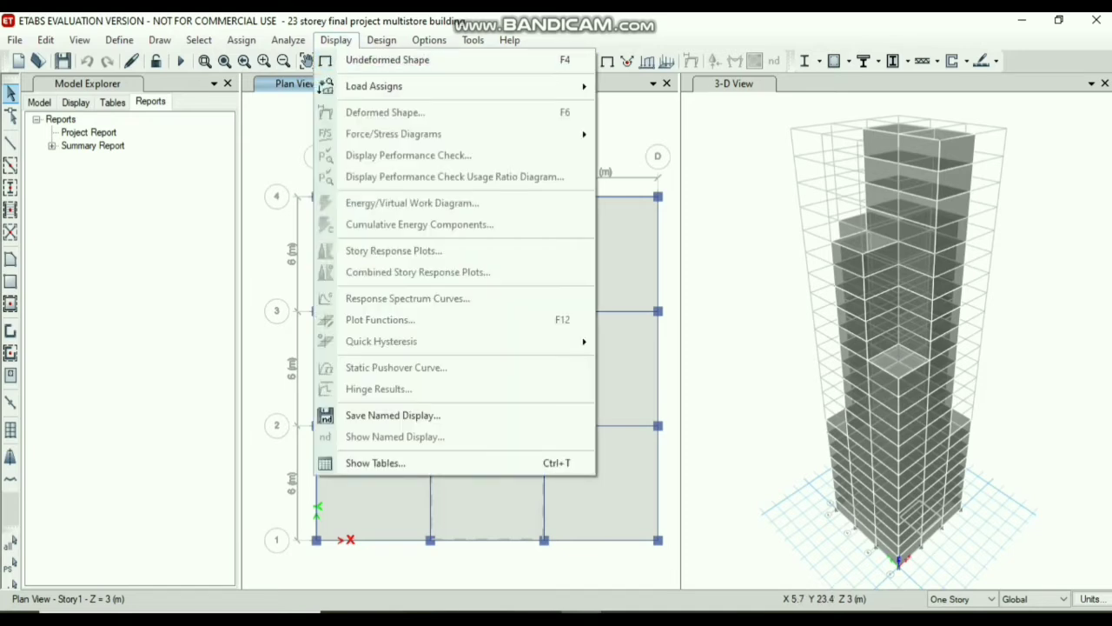
pyautogui.moveTo(323, 86)
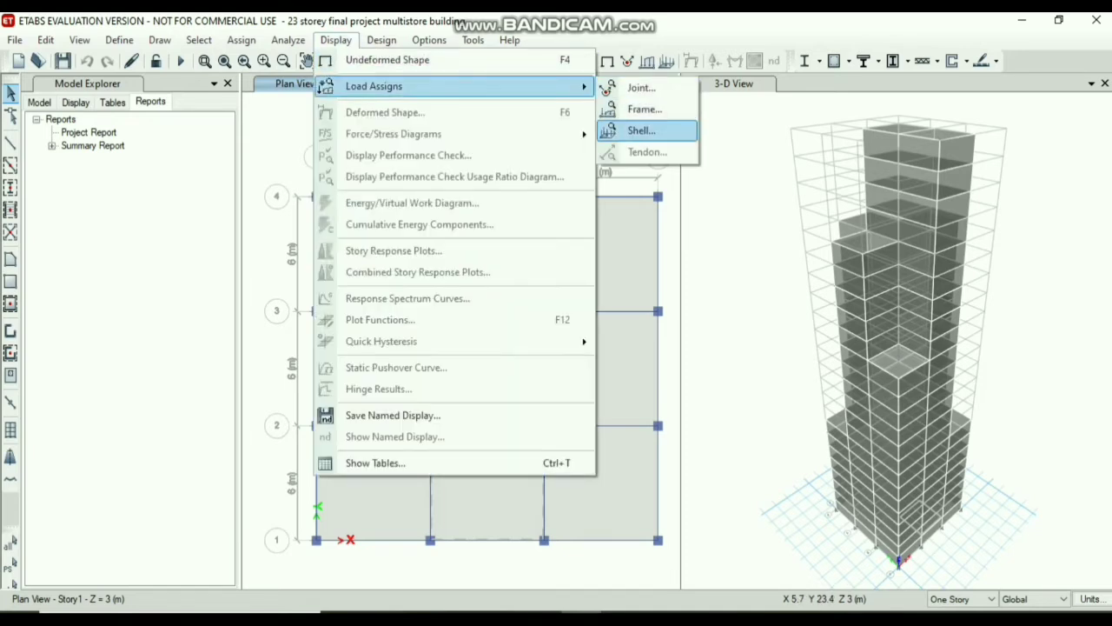
pyautogui.click(641, 130)
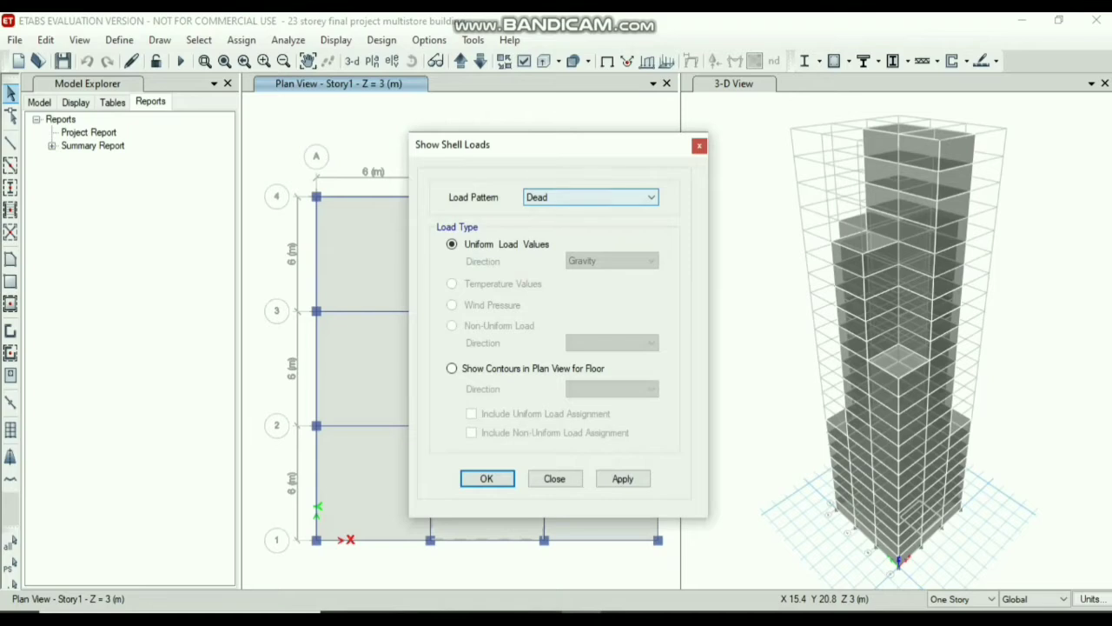
pyautogui.click(623, 479)
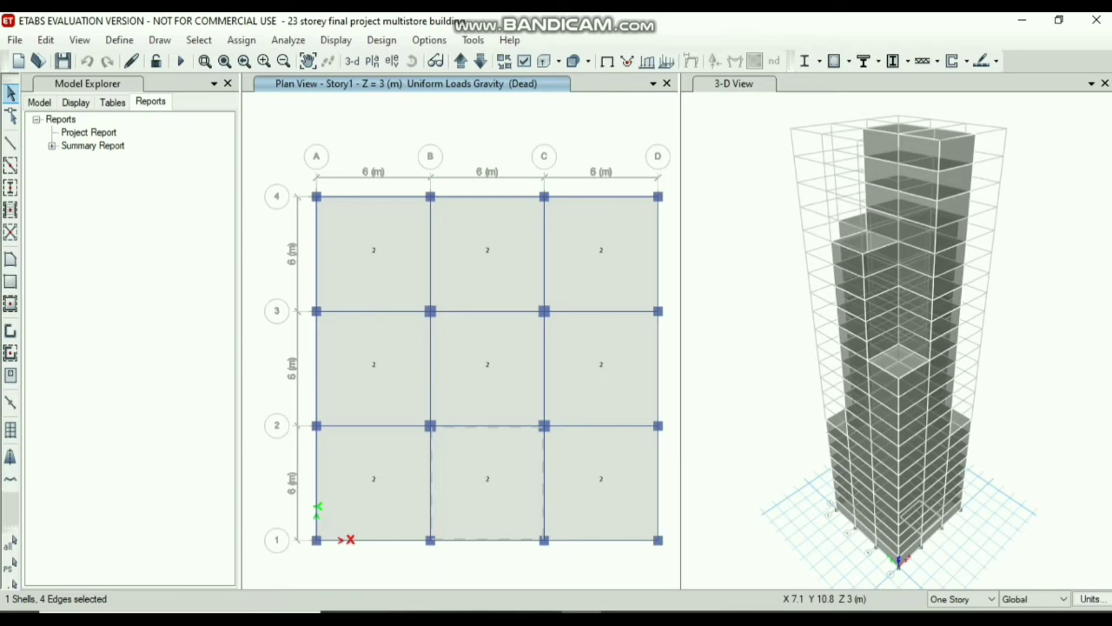
pyautogui.click(335, 40)
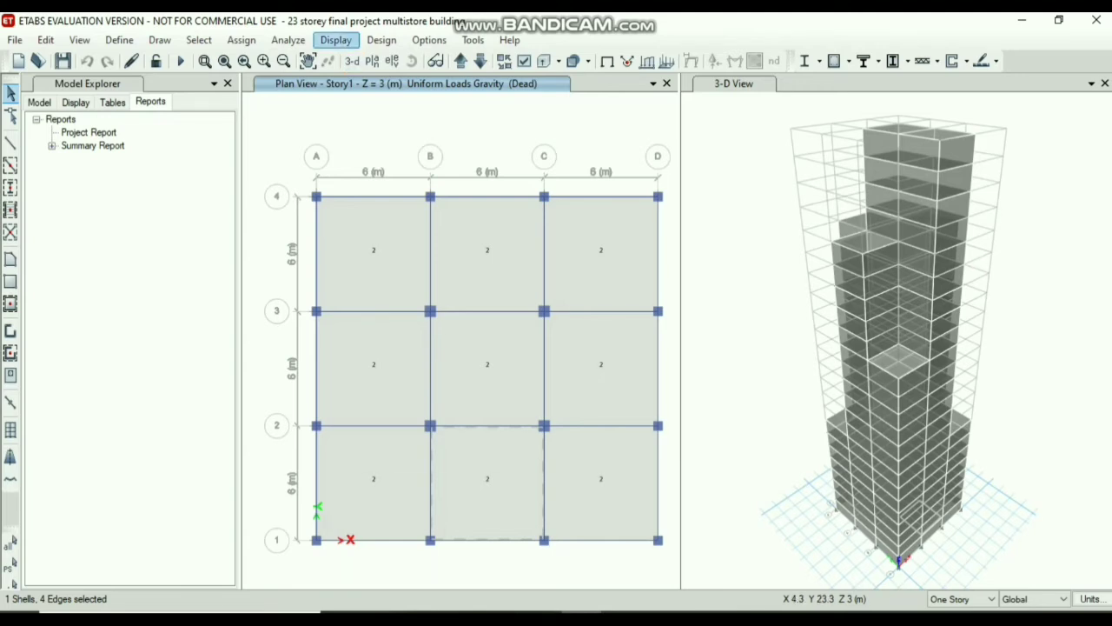
pyautogui.moveTo(374, 86)
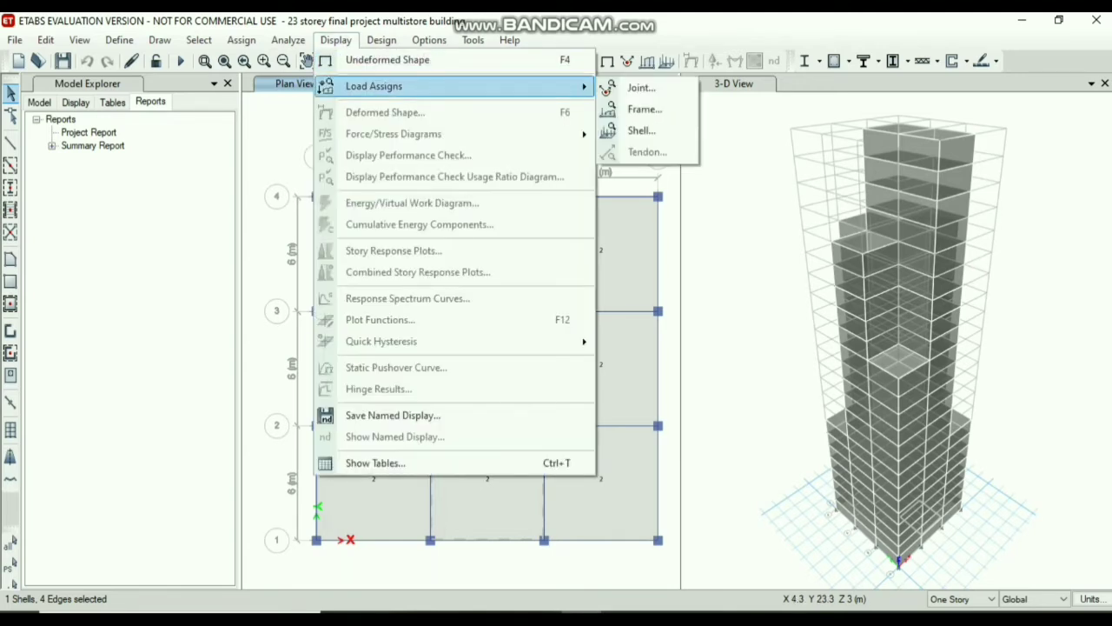
pyautogui.click(645, 109)
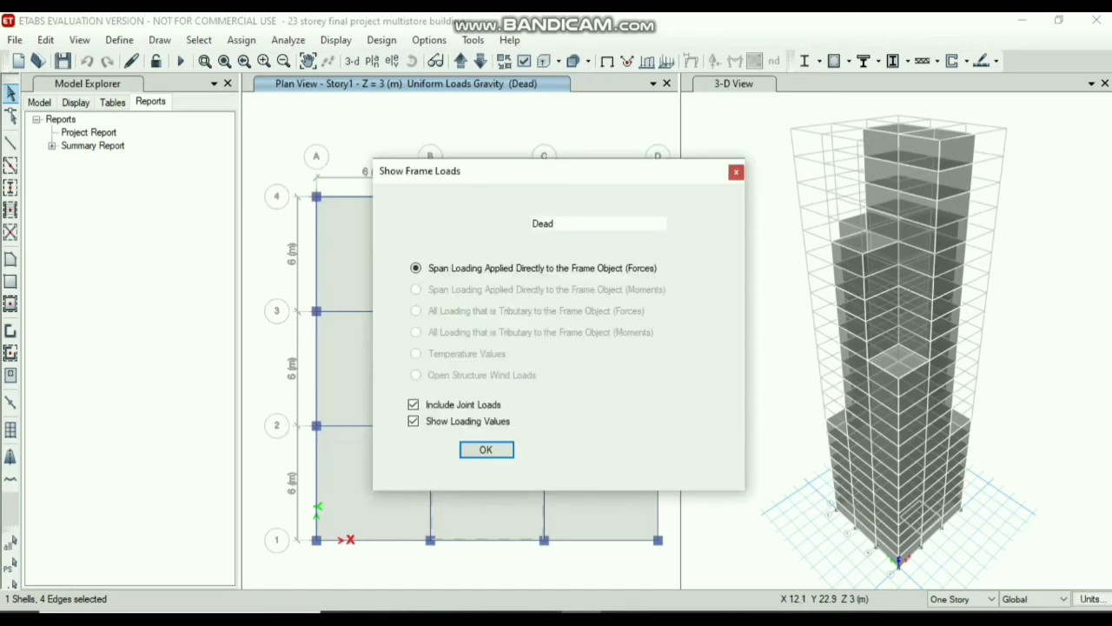
pyautogui.click(337, 41)
pyautogui.click(337, 40)
pyautogui.click(337, 41)
pyautogui.click(337, 41)
# Display the uniform shell load values for the Live load pattern on the Story1 plan.
pyautogui.click(337, 41)
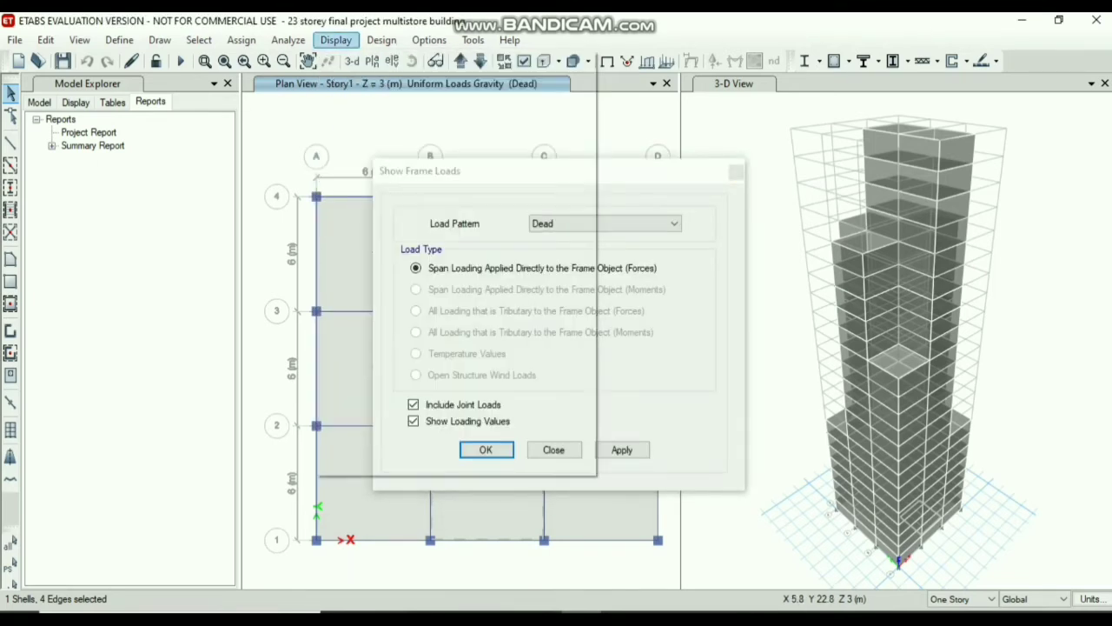
pyautogui.moveTo(325, 85)
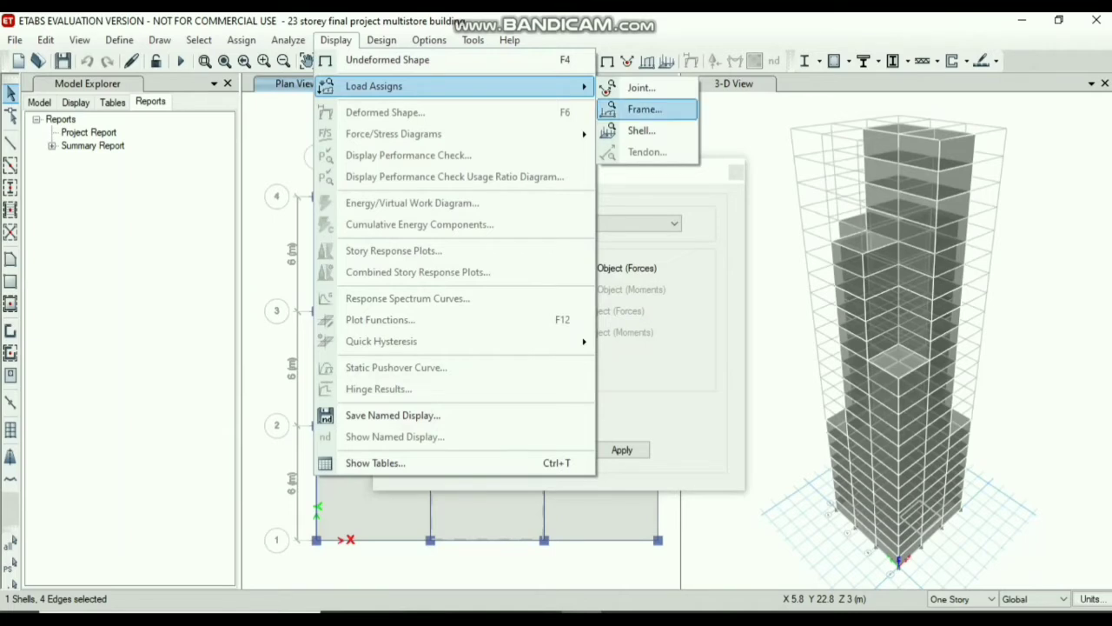
pyautogui.click(643, 130)
pyautogui.click(608, 198)
pyautogui.click(591, 223)
pyautogui.click(623, 479)
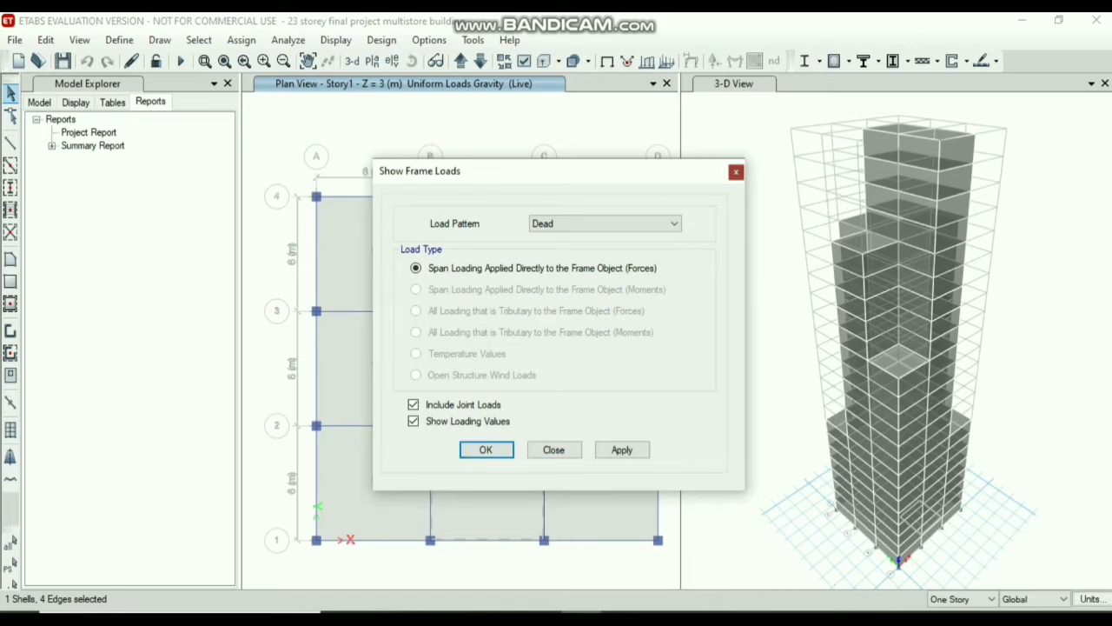
pyautogui.click(736, 172)
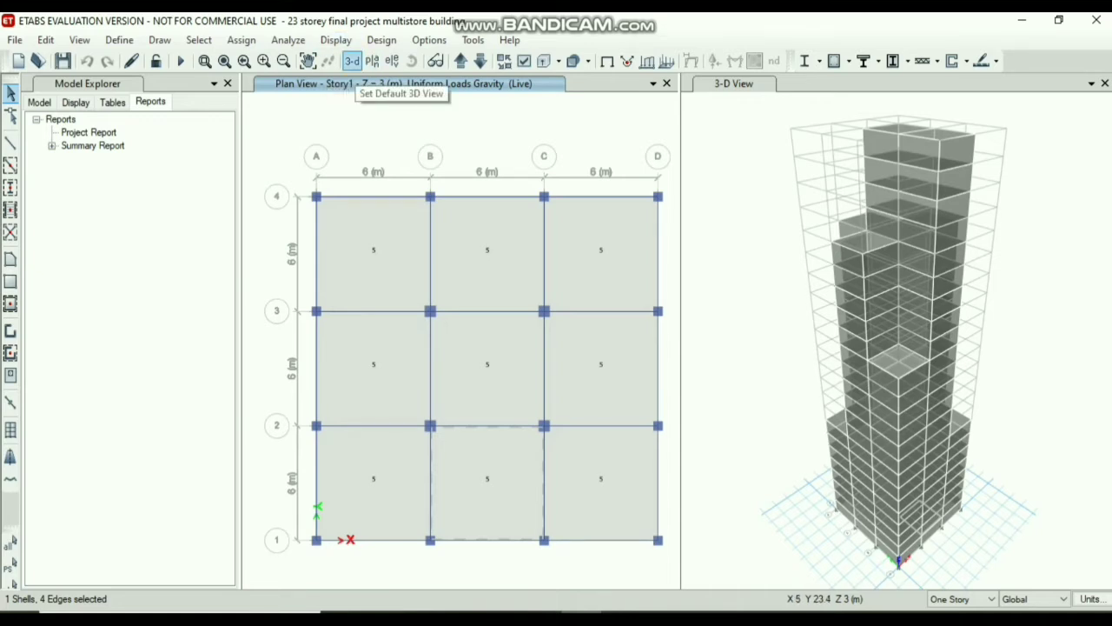
# Set the plan view to Story9 and then to Story16 to check the live loads on their slabs.
pyautogui.click(372, 61)
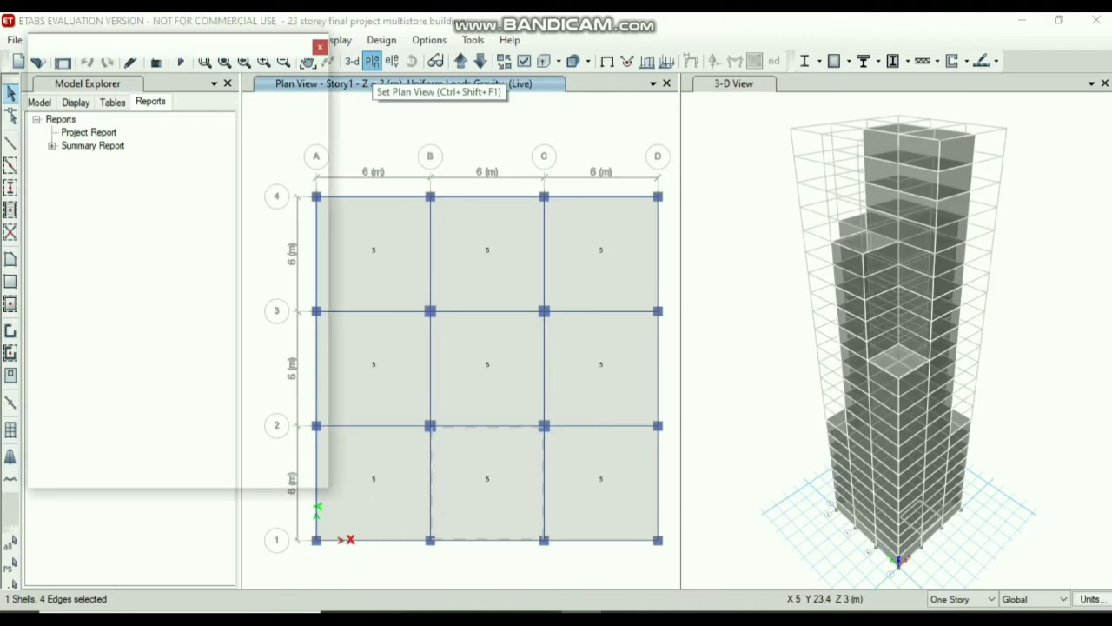
pyautogui.click(463, 412)
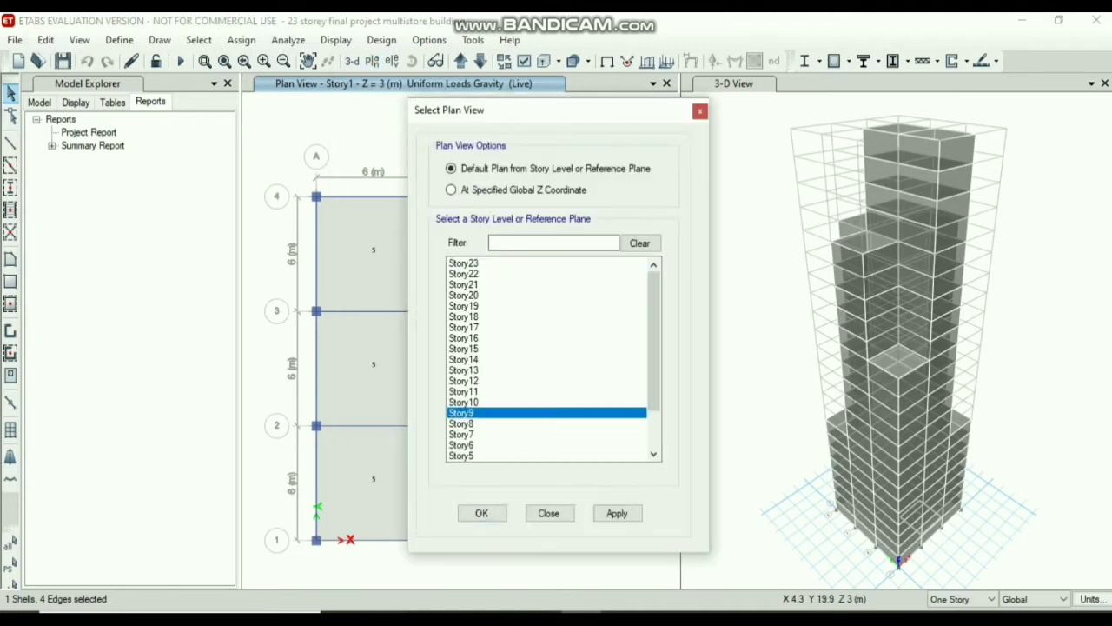
pyautogui.click(618, 514)
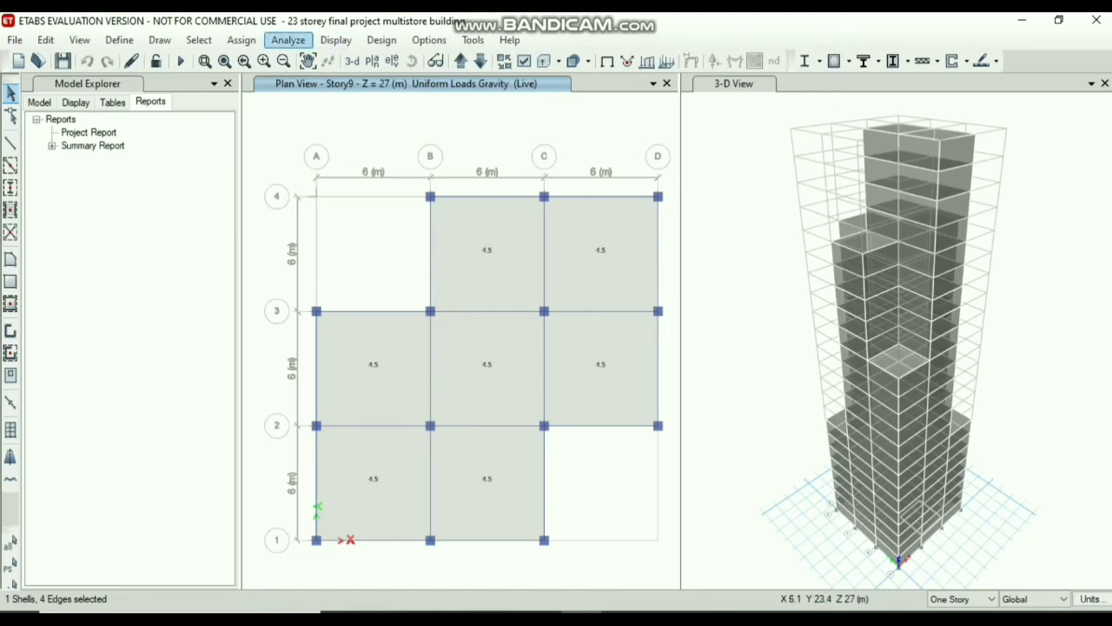
pyautogui.click(372, 61)
pyautogui.click(466, 338)
pyautogui.click(617, 513)
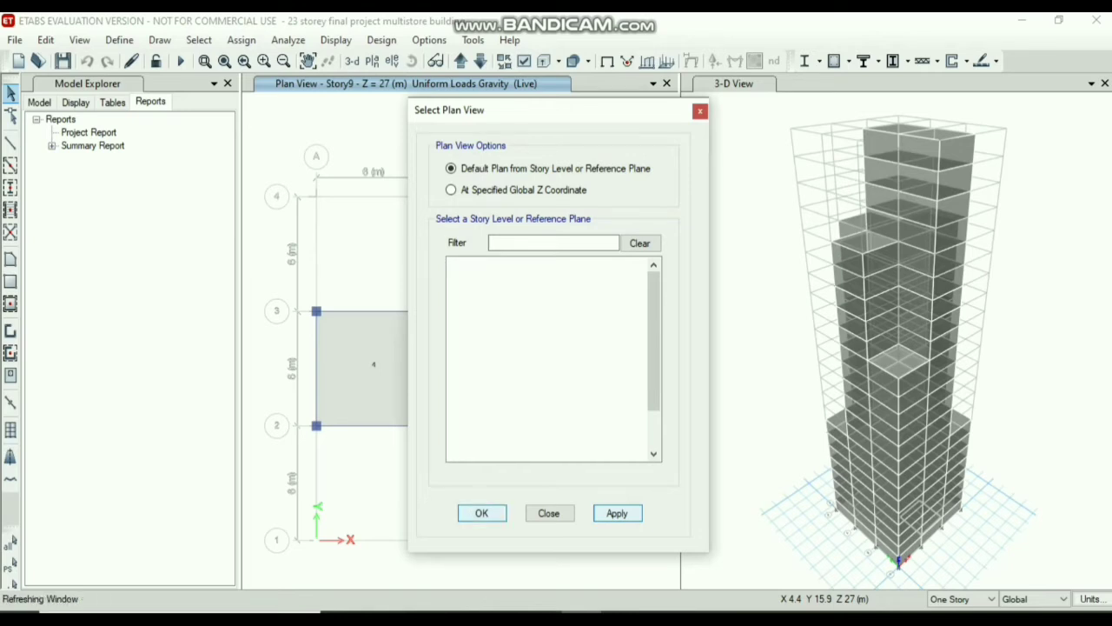
pyautogui.click(481, 513)
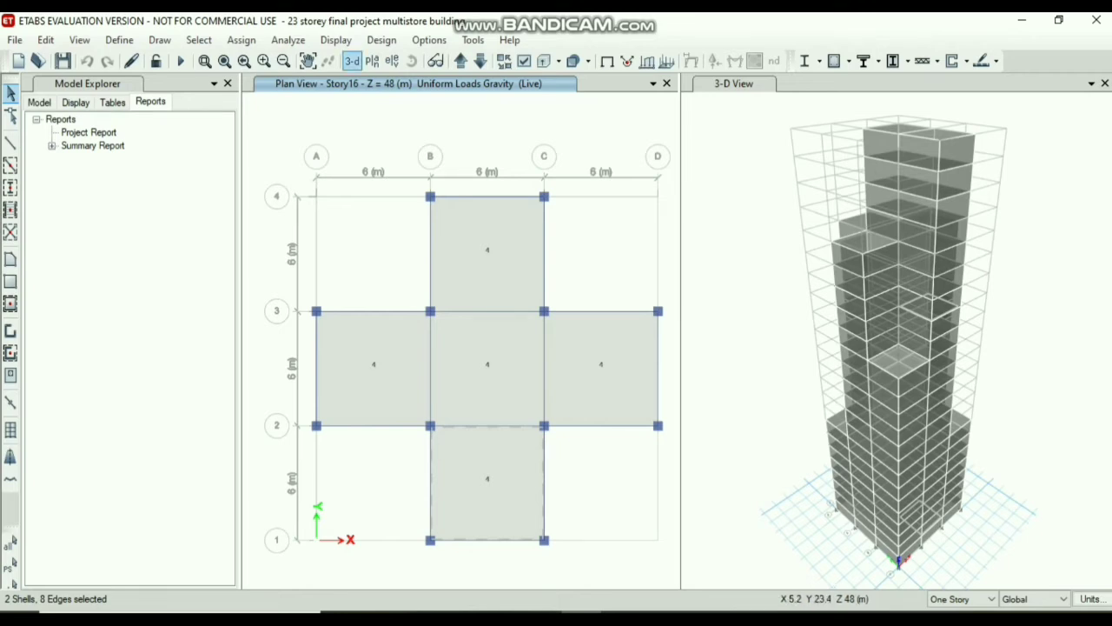
# Set the plan view to Story21 to check the live loads on its slabs.
pyautogui.click(372, 61)
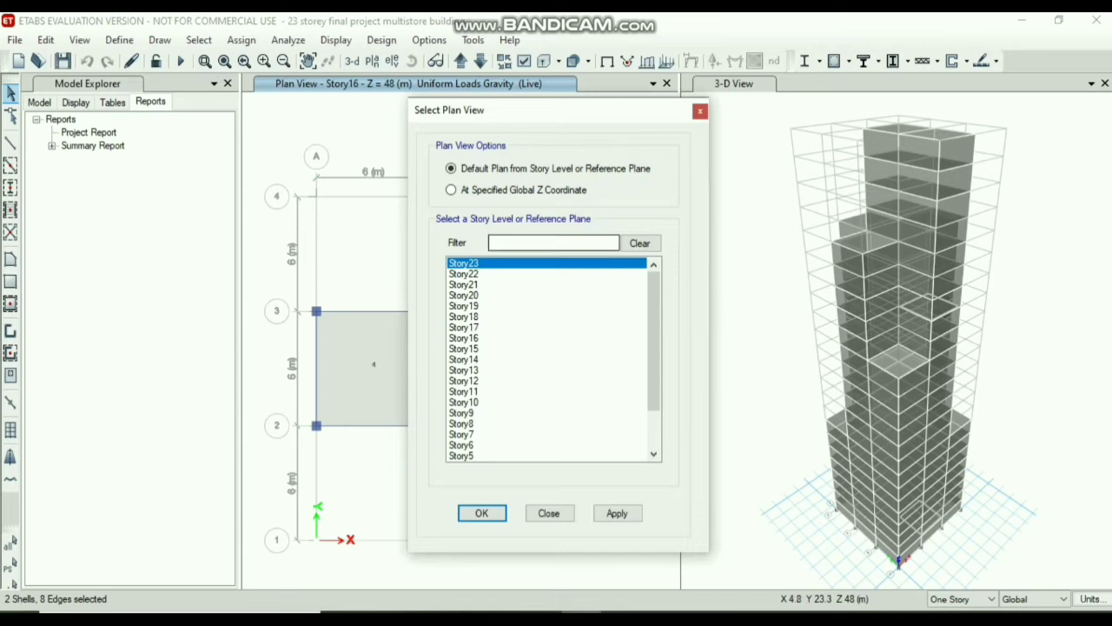
pyautogui.click(464, 285)
pyautogui.click(617, 512)
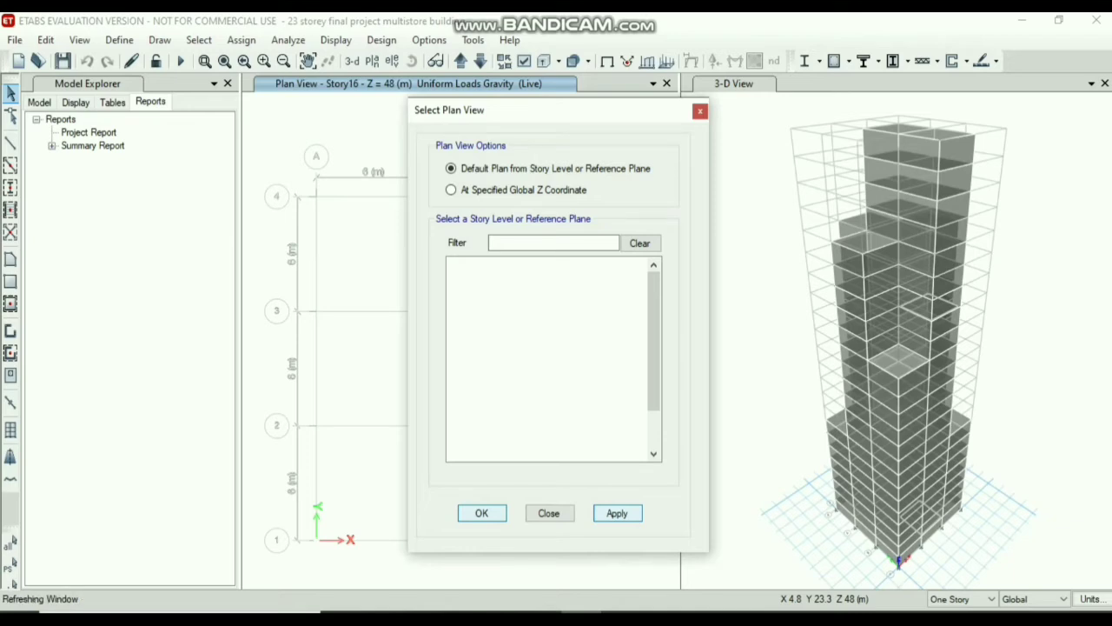
pyautogui.click(482, 512)
pyautogui.click(483, 515)
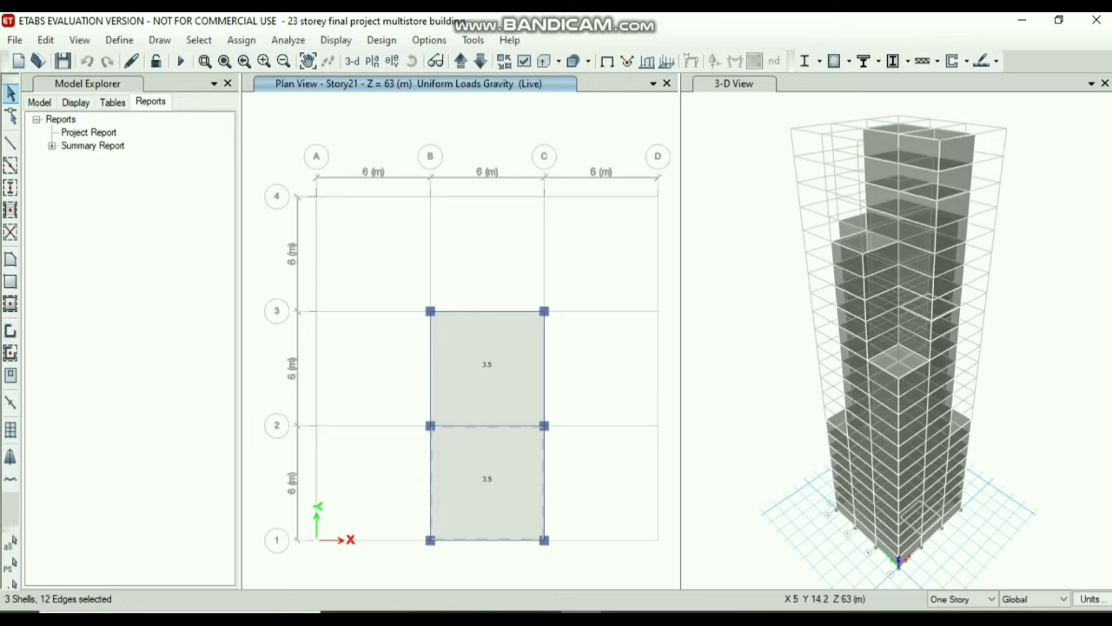
# Run the structural analysis of the building and save the model.
pyautogui.click(288, 40)
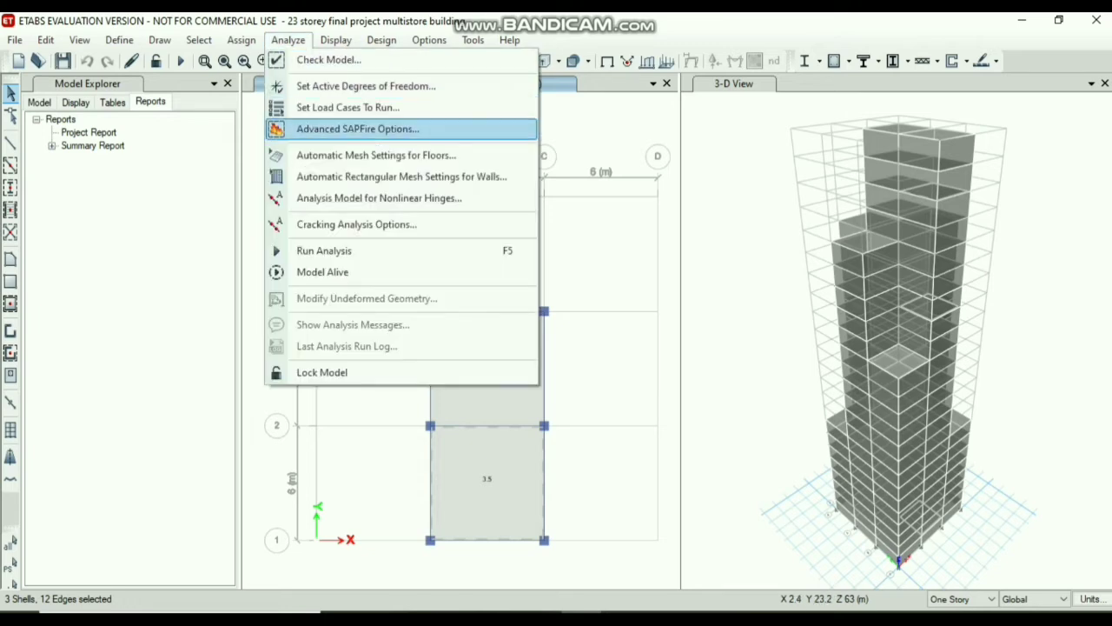
pyautogui.click(323, 250)
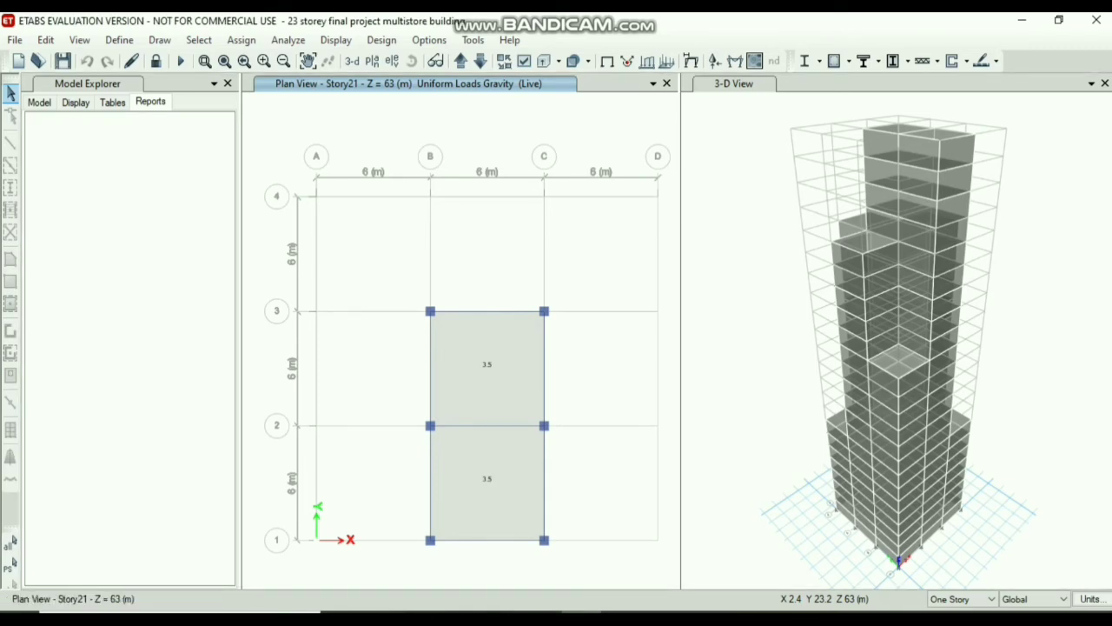
pyautogui.hotkey('ctrl', 's')
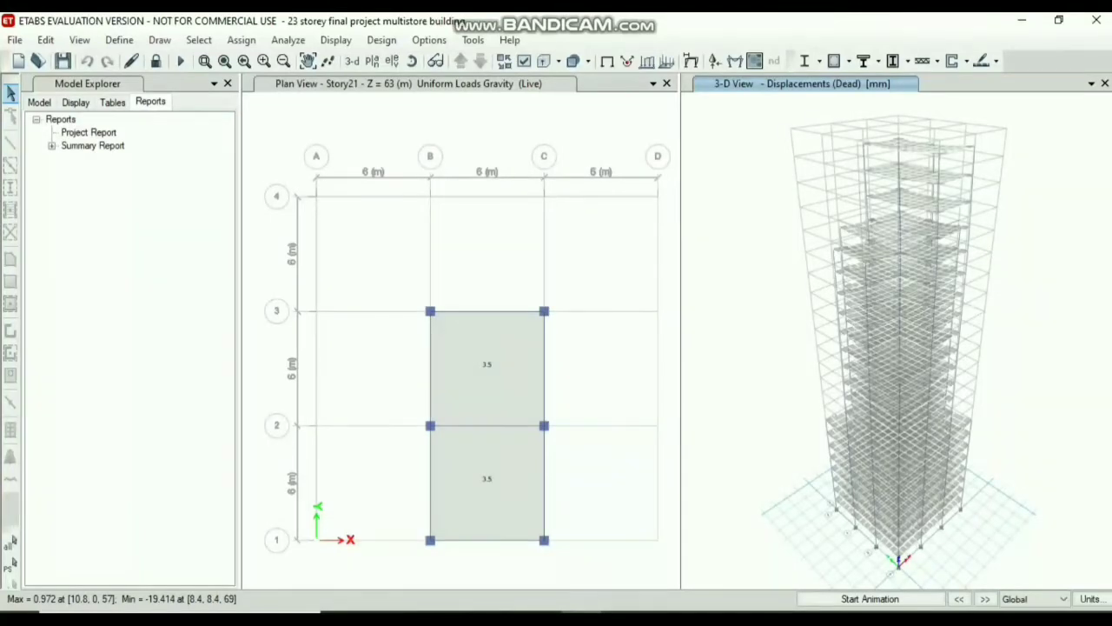
# Inspect the dead-load displacement and drift values of the outer corner joint at Story19 in the deformed 3-D view.
pyautogui.moveTo(827, 252)
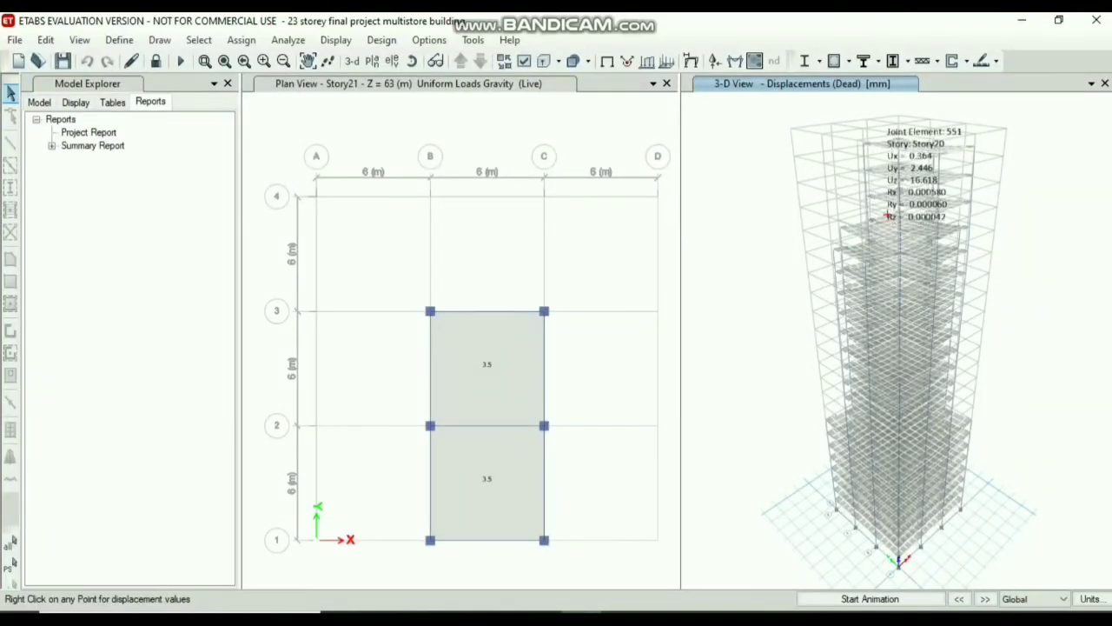
pyautogui.rightClick(867, 242)
pyautogui.rightClick(840, 228)
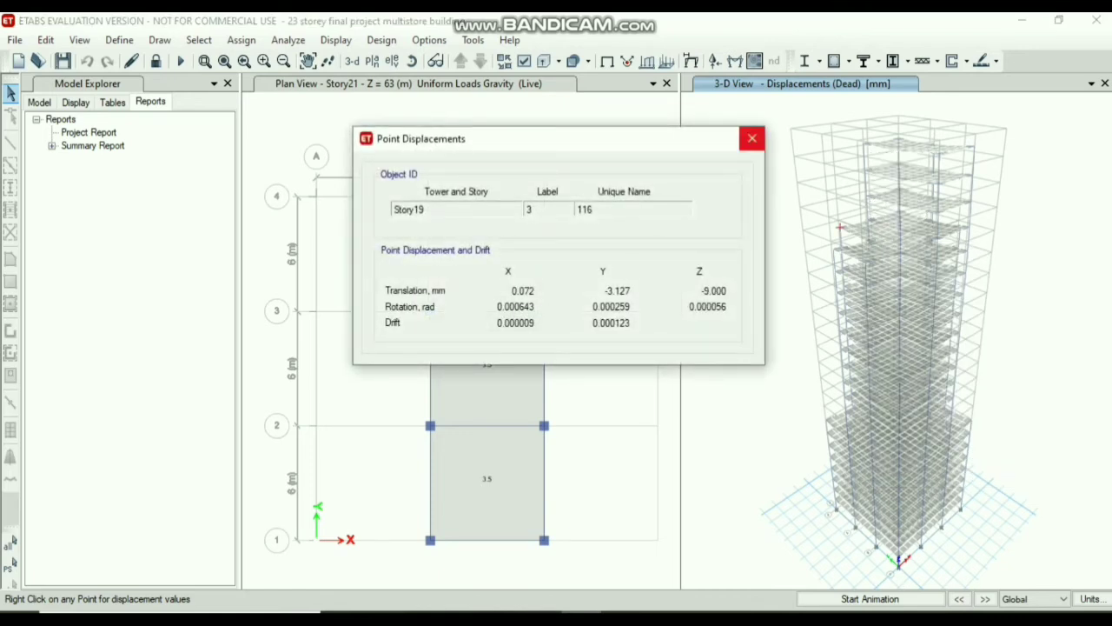
pyautogui.click(752, 139)
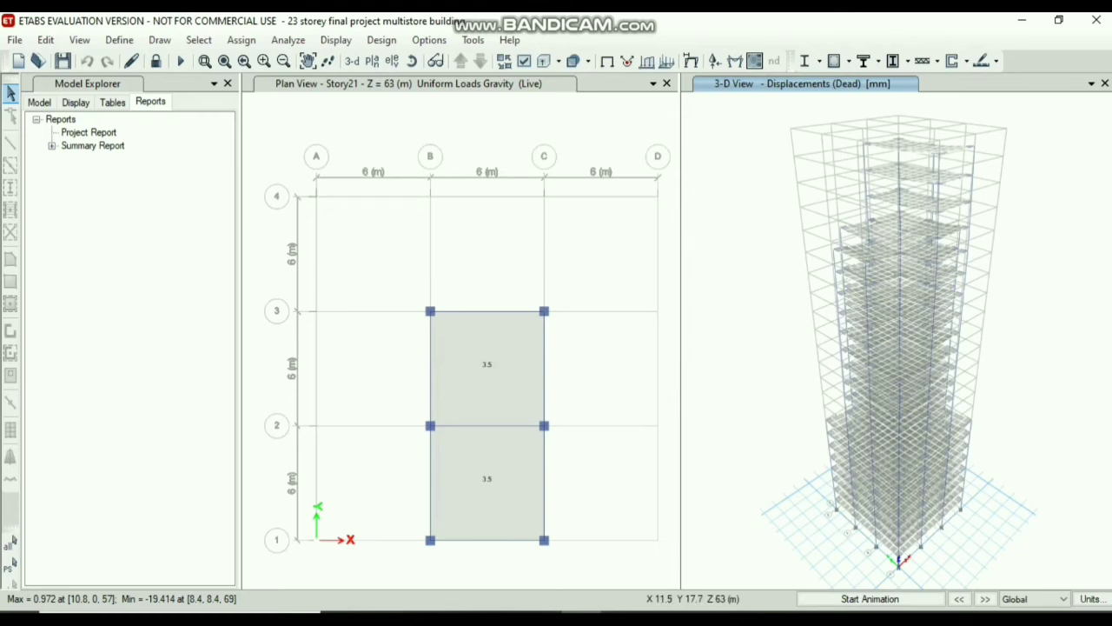
# Display the filled dead-load Shear 2-2 diagram with values for all frames in the 3-D view, and return to the undeformed shape.
pyautogui.click(335, 40)
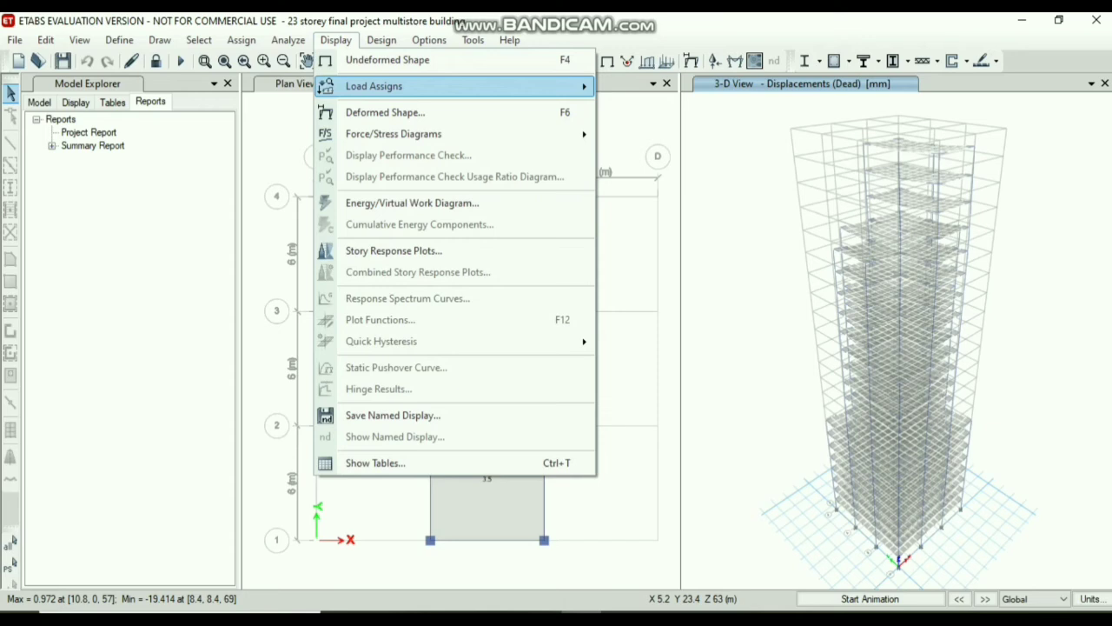
pyautogui.moveTo(409, 134)
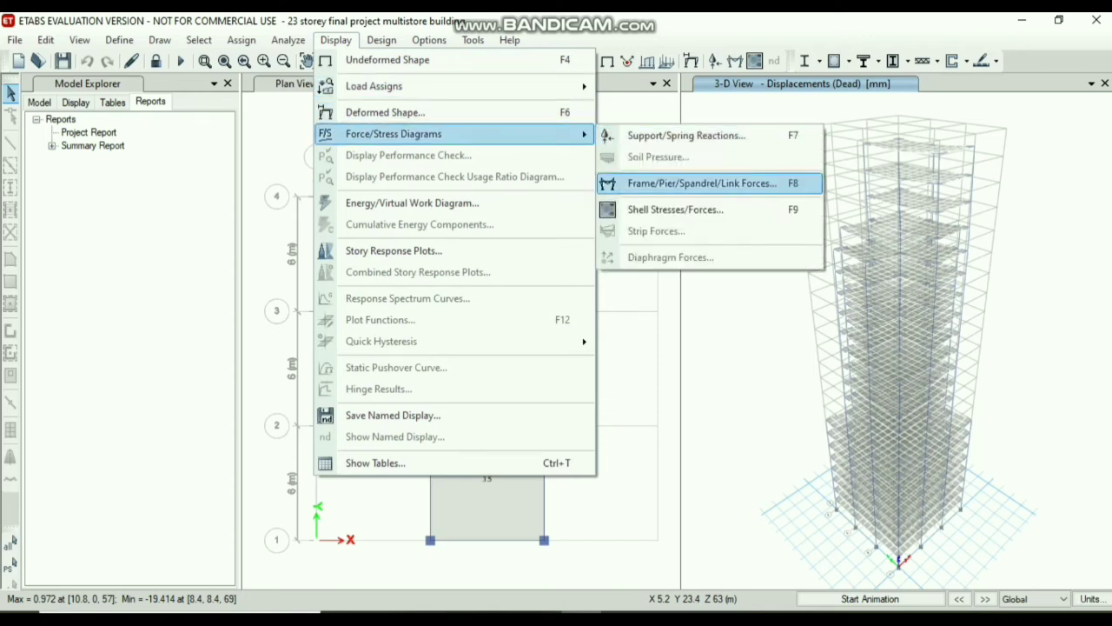
pyautogui.click(703, 184)
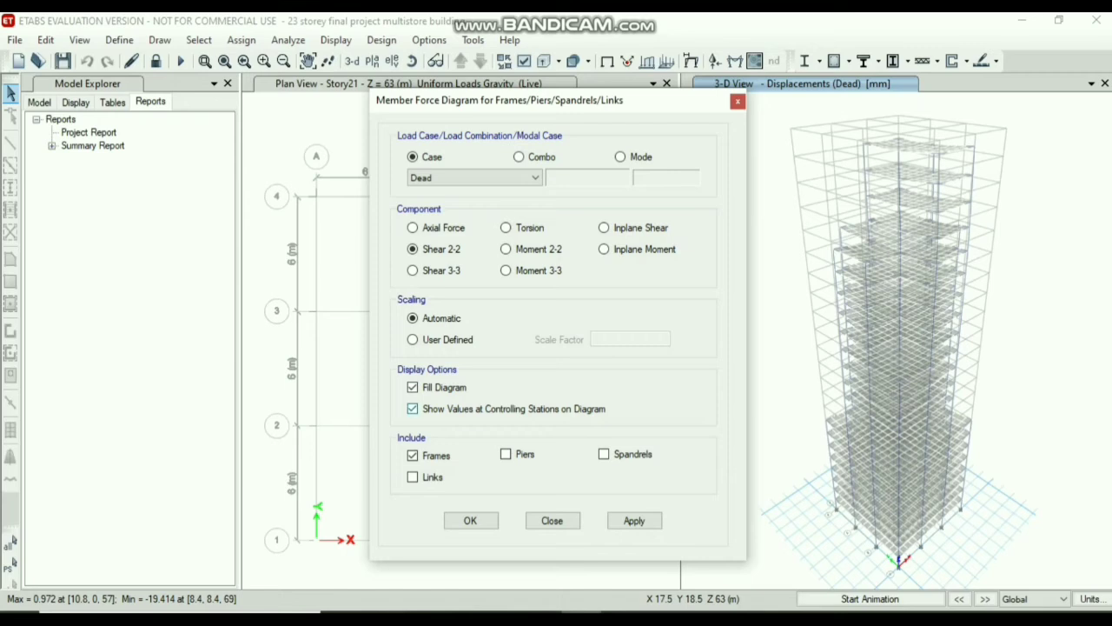
pyautogui.click(635, 521)
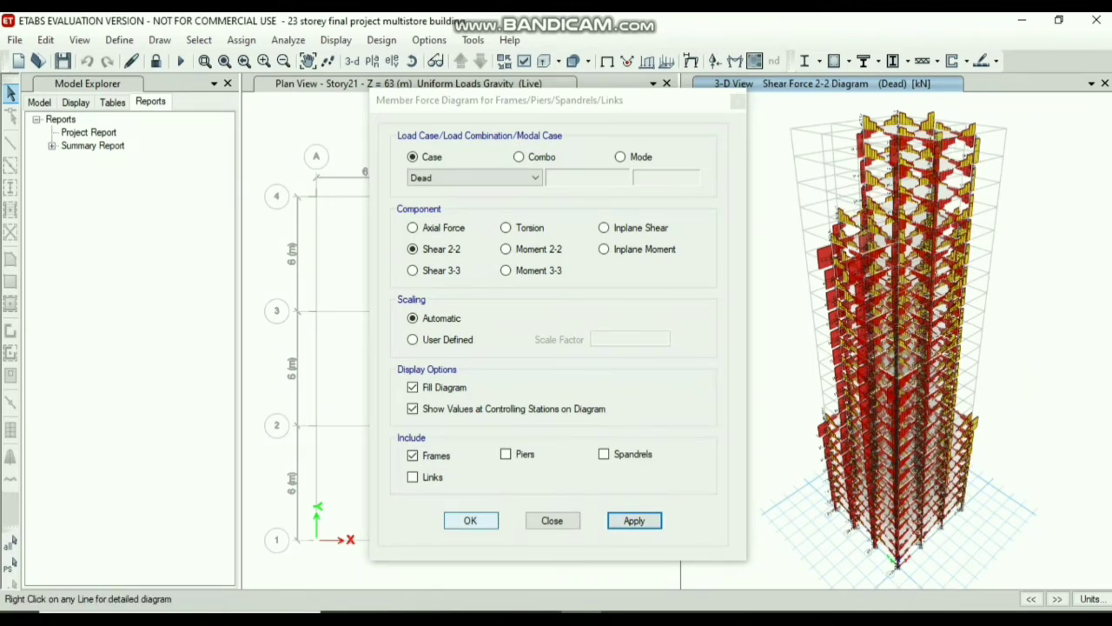
pyautogui.click(470, 520)
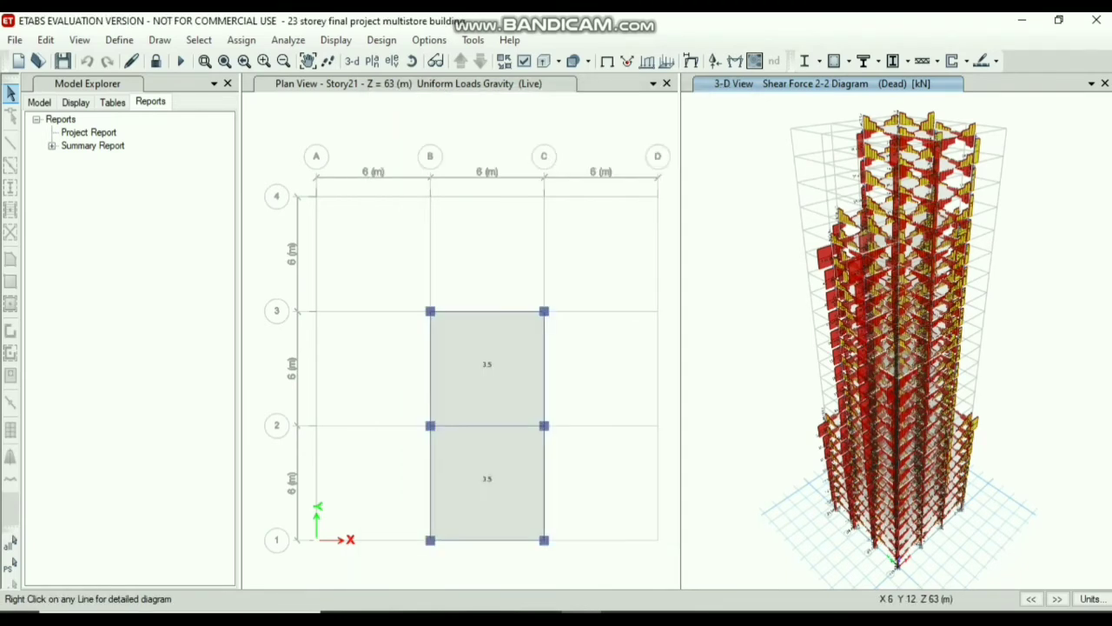
pyautogui.click(335, 40)
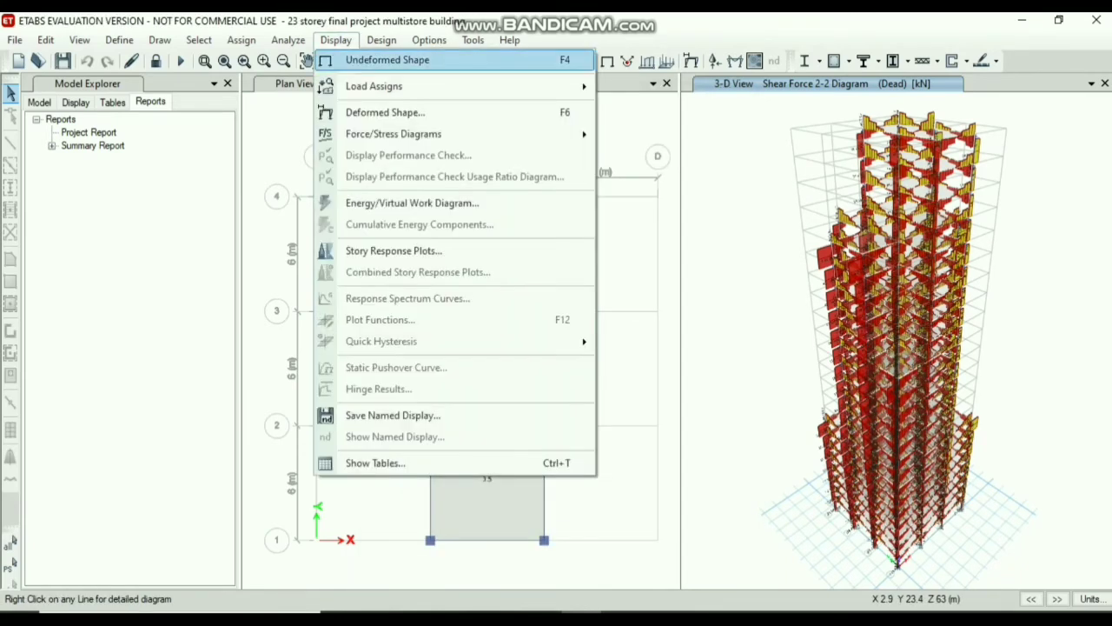
pyautogui.click(388, 60)
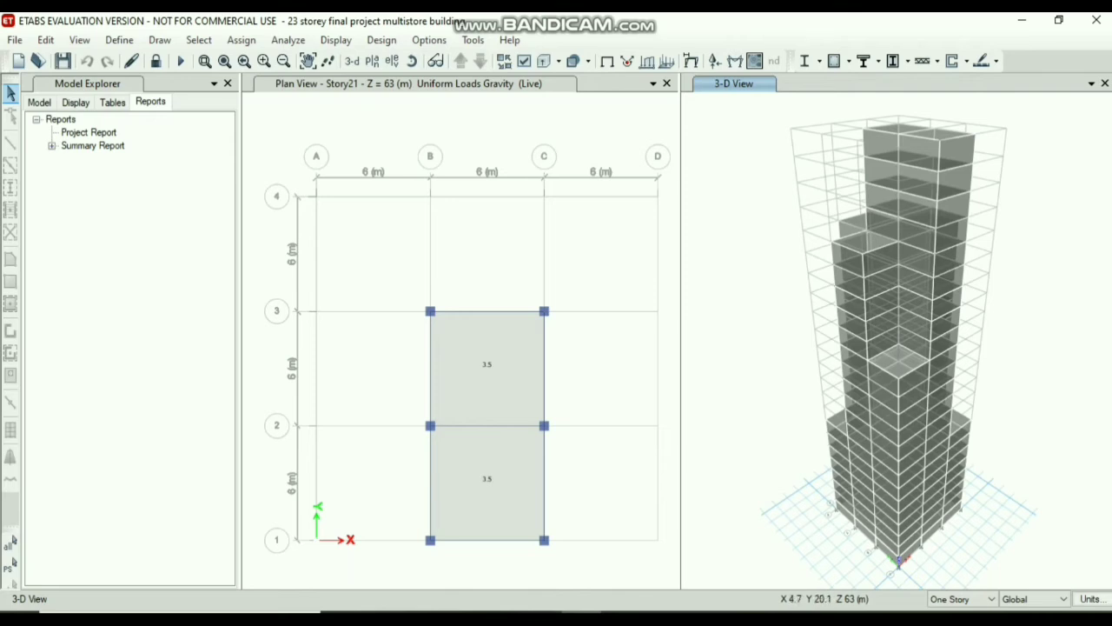
# Review the concrete frame design preferences for the IS 456:2000 code and accept them.
pyautogui.click(381, 40)
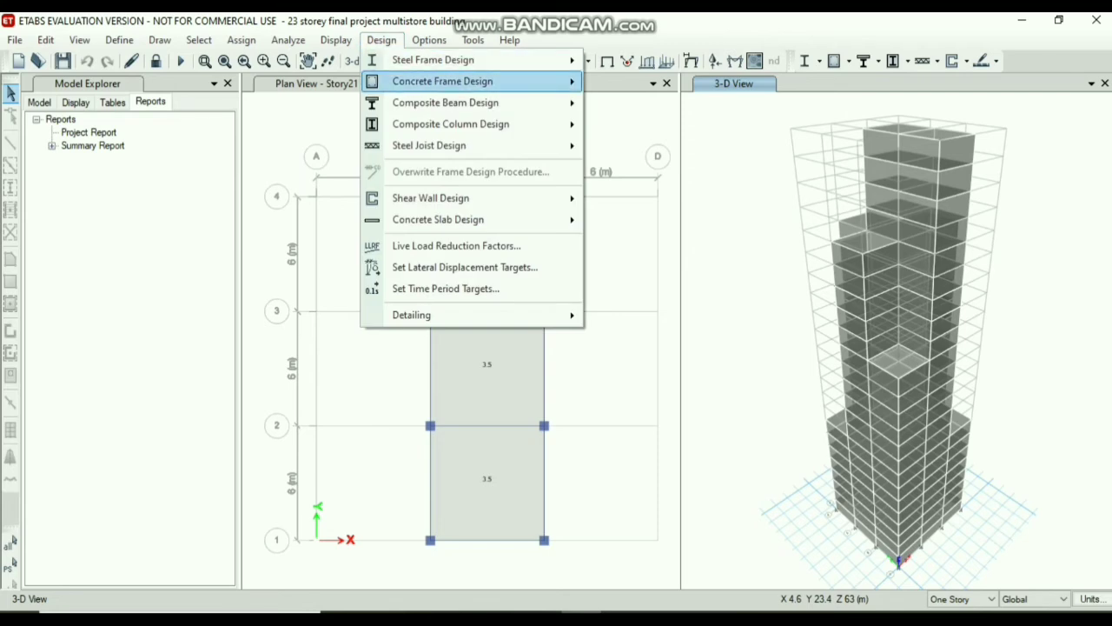
pyautogui.moveTo(443, 81)
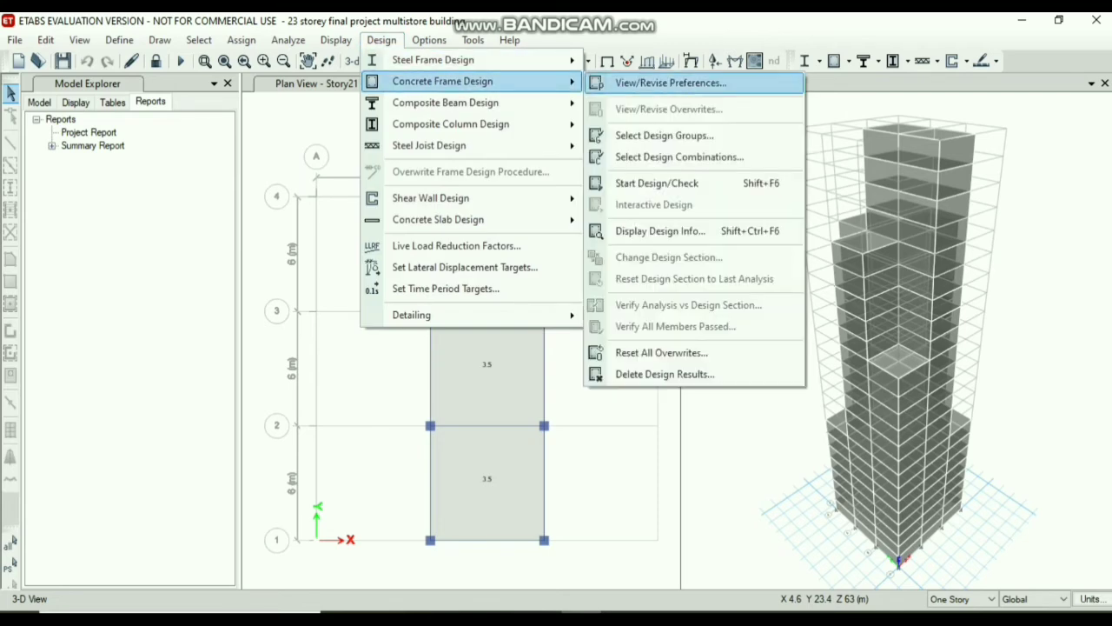
pyautogui.click(670, 82)
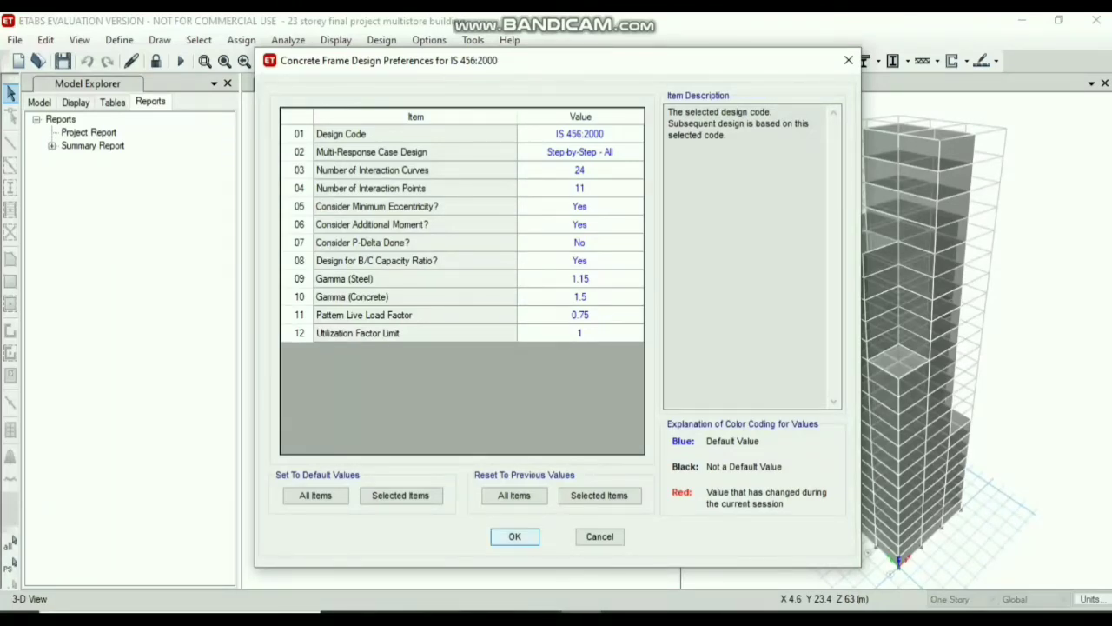
pyautogui.press('Return')
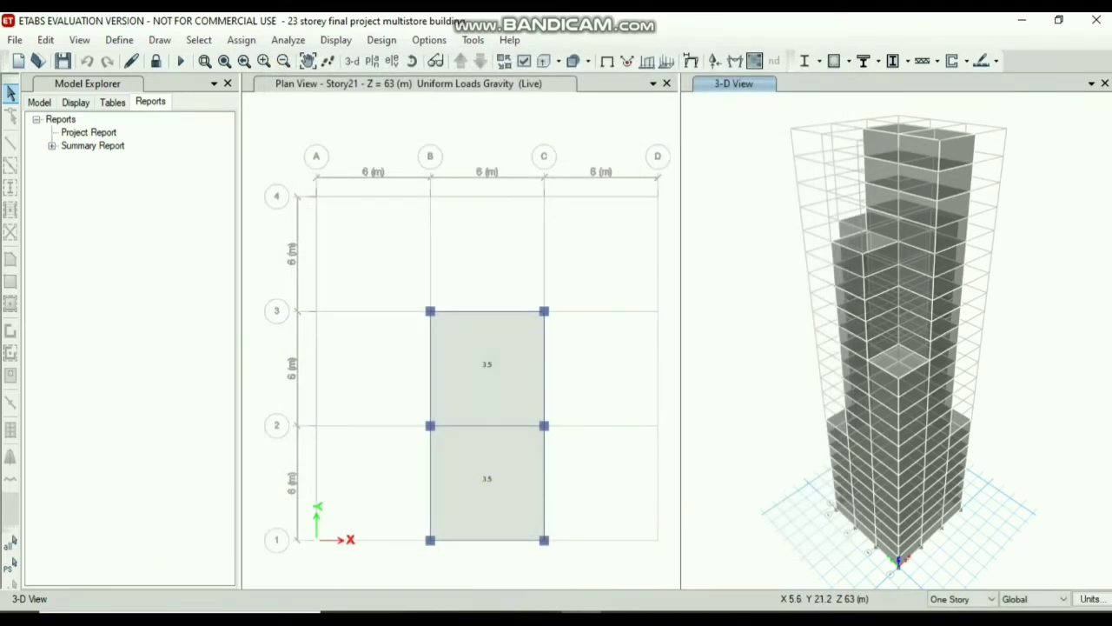
# Run the concrete frame design check on the building.
pyautogui.click(382, 40)
pyautogui.moveTo(442, 81)
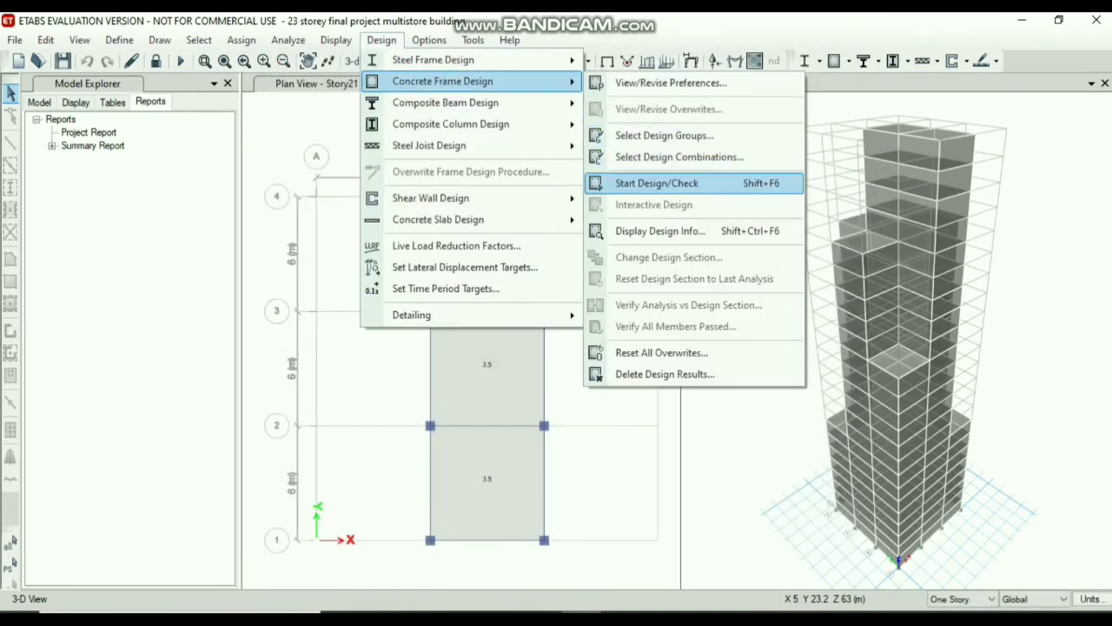
pyautogui.click(657, 184)
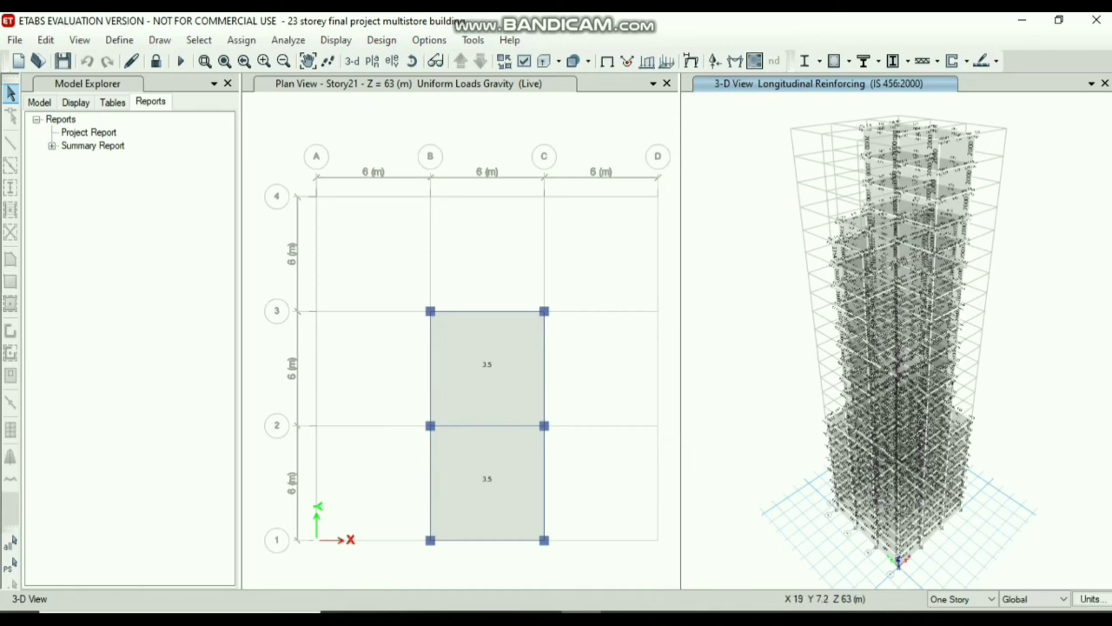
# Inspect the design information and detailed design summary of beam B4 at Story19 for combination DCon2 at station 5.75.
pyautogui.moveTo(912, 277)
pyautogui.rightClick(901, 221)
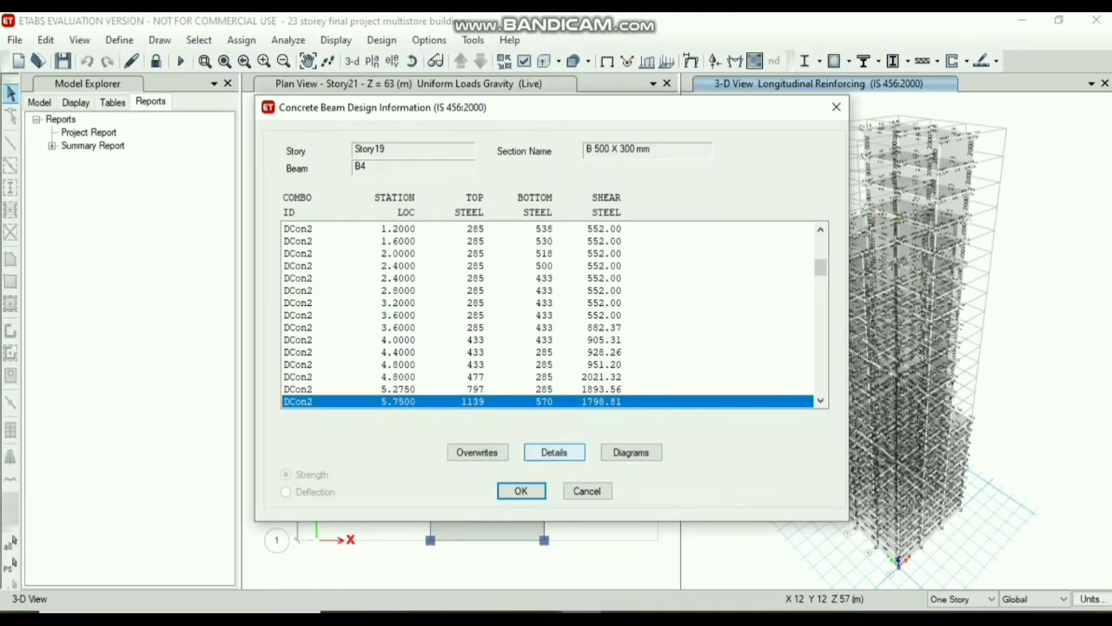
pyautogui.click(554, 452)
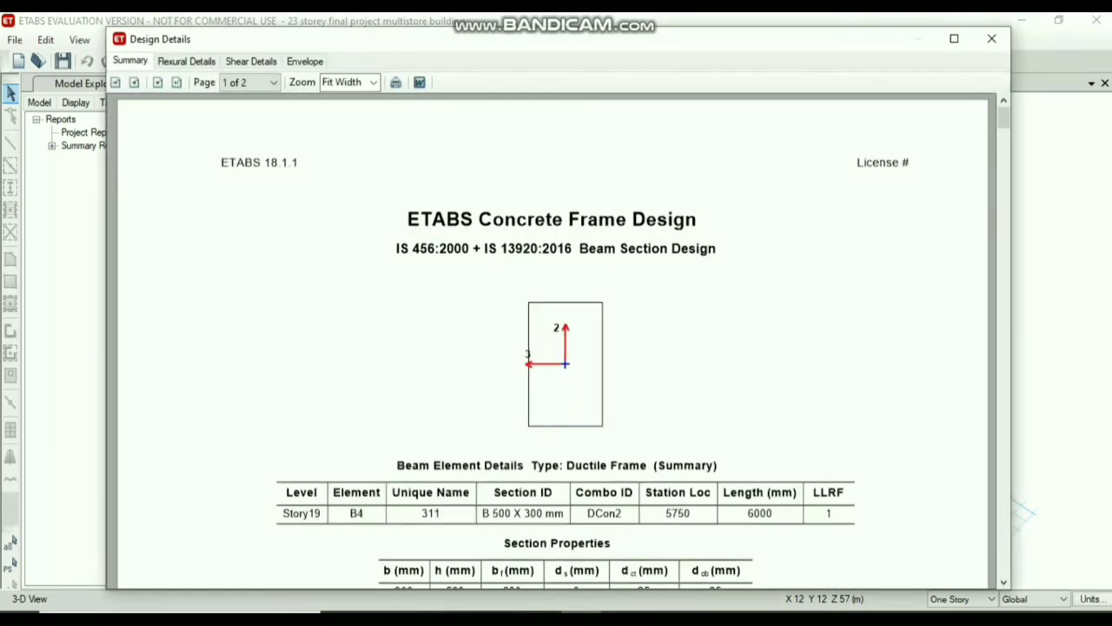
pyautogui.scroll(-7, 556, 339)
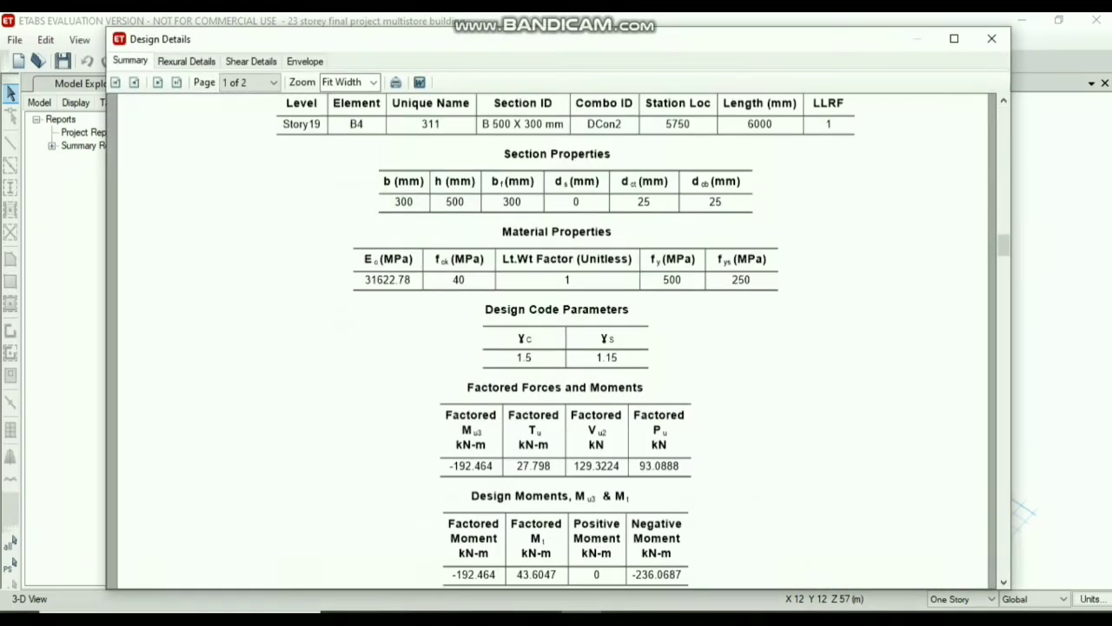
pyautogui.scroll(-3, 556, 339)
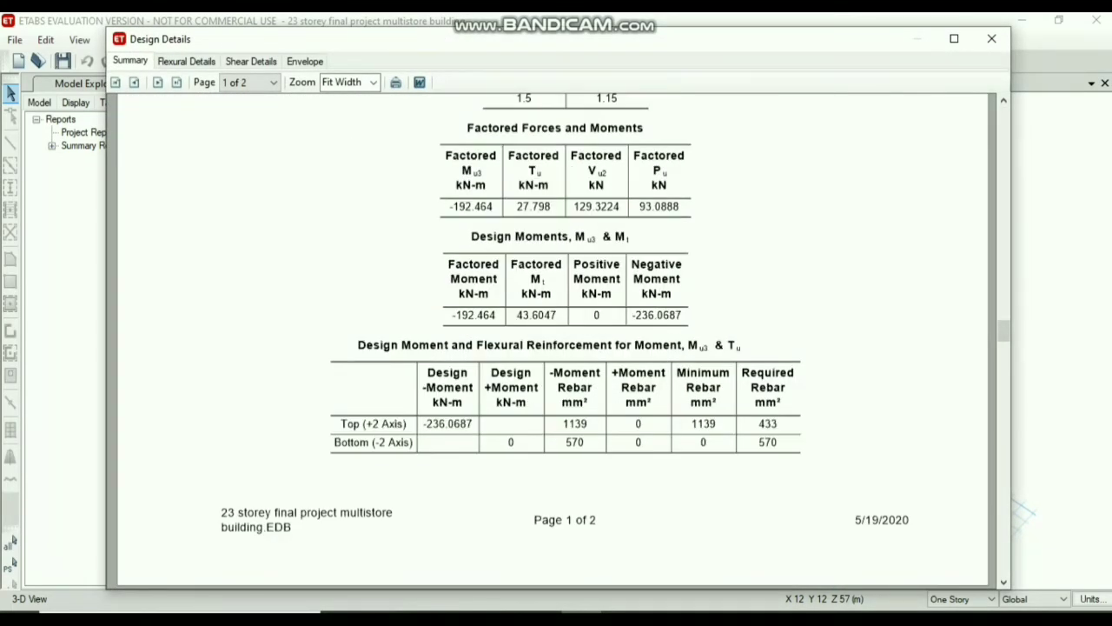
pyautogui.click(992, 38)
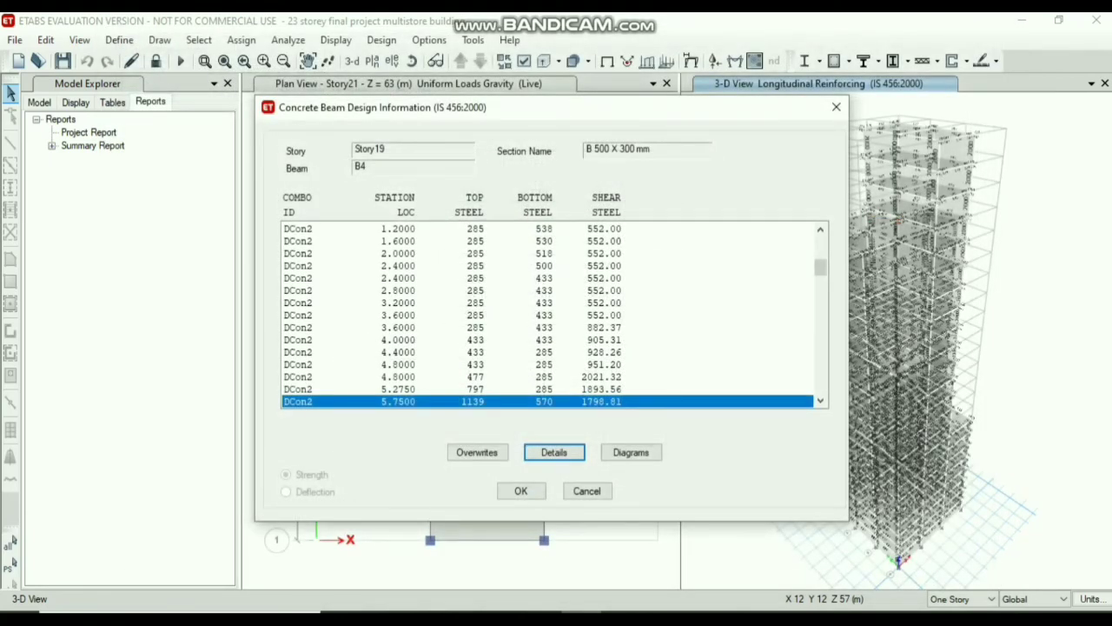
pyautogui.click(521, 491)
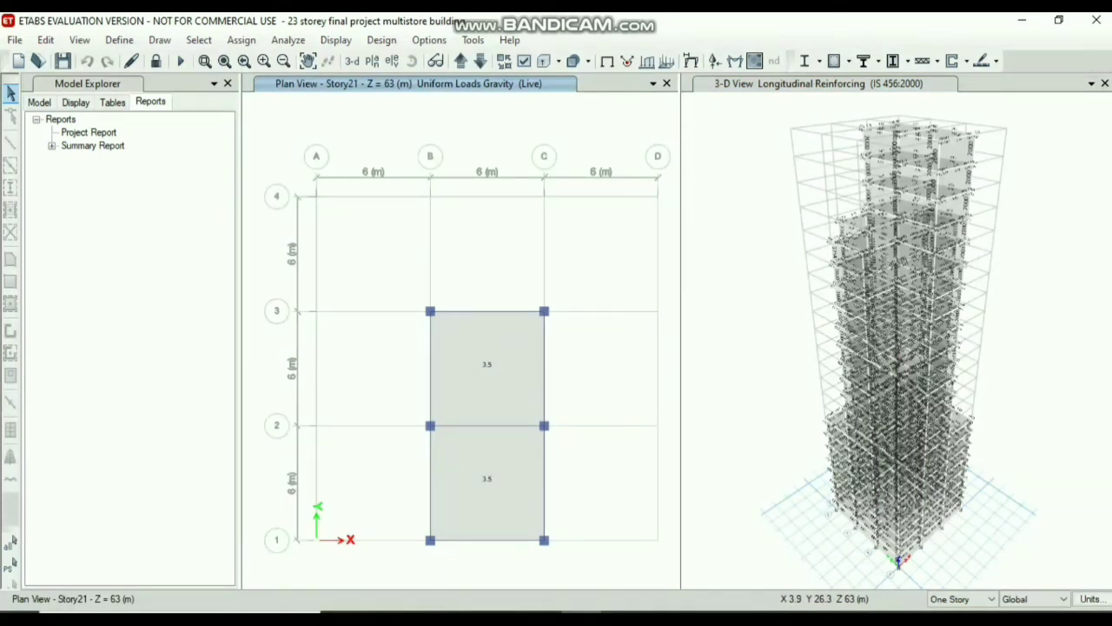
# Verify whether all concrete frame members passed the design check.
pyautogui.click(382, 40)
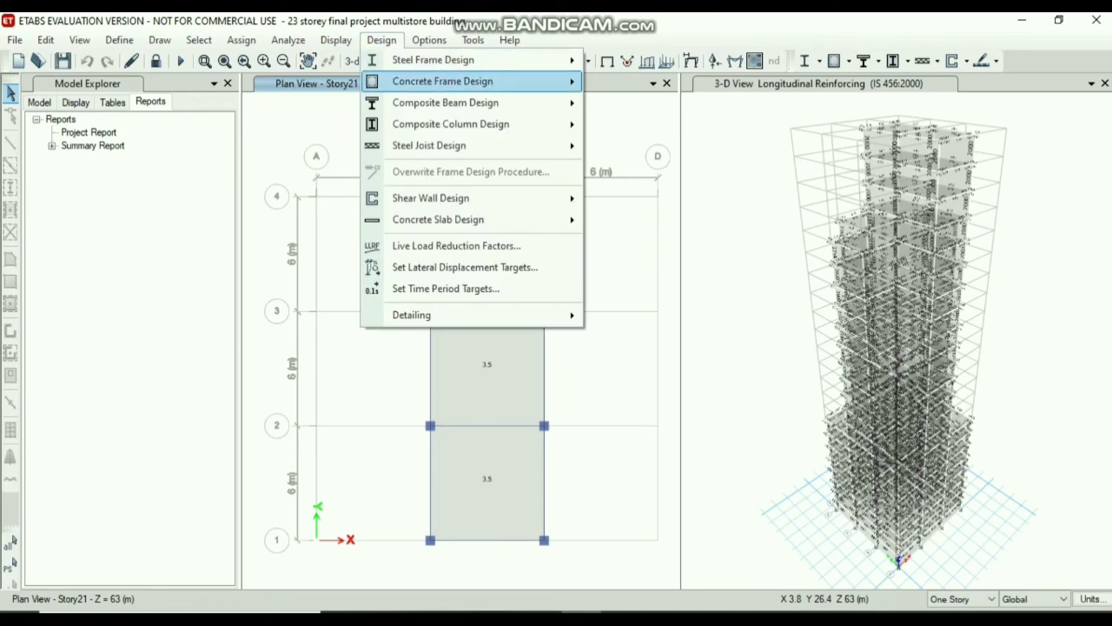
pyautogui.moveTo(442, 81)
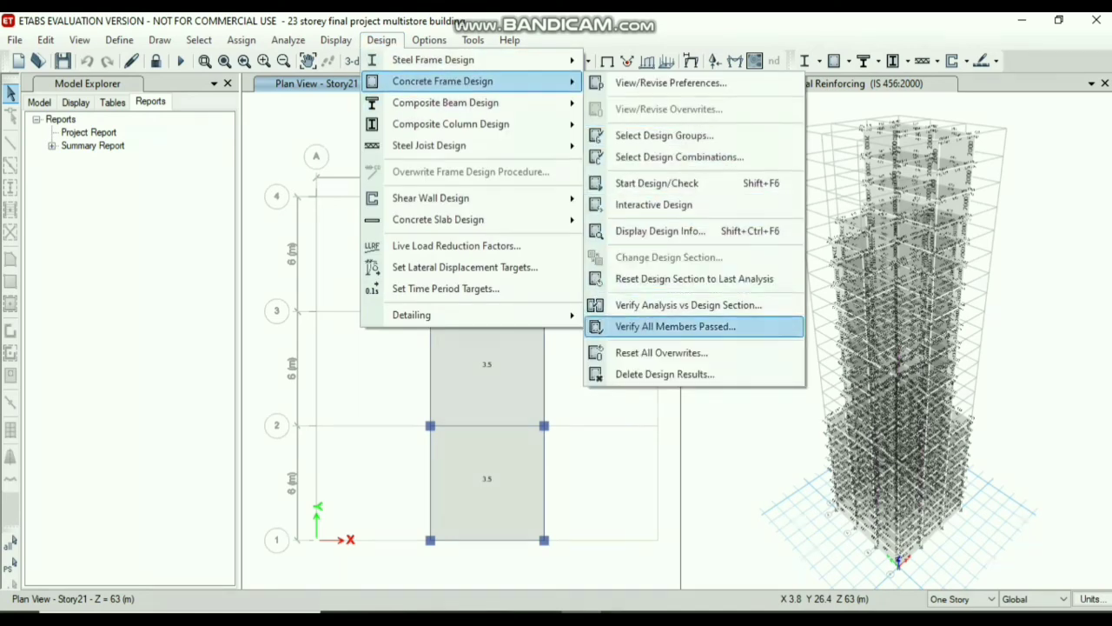
pyautogui.click(675, 326)
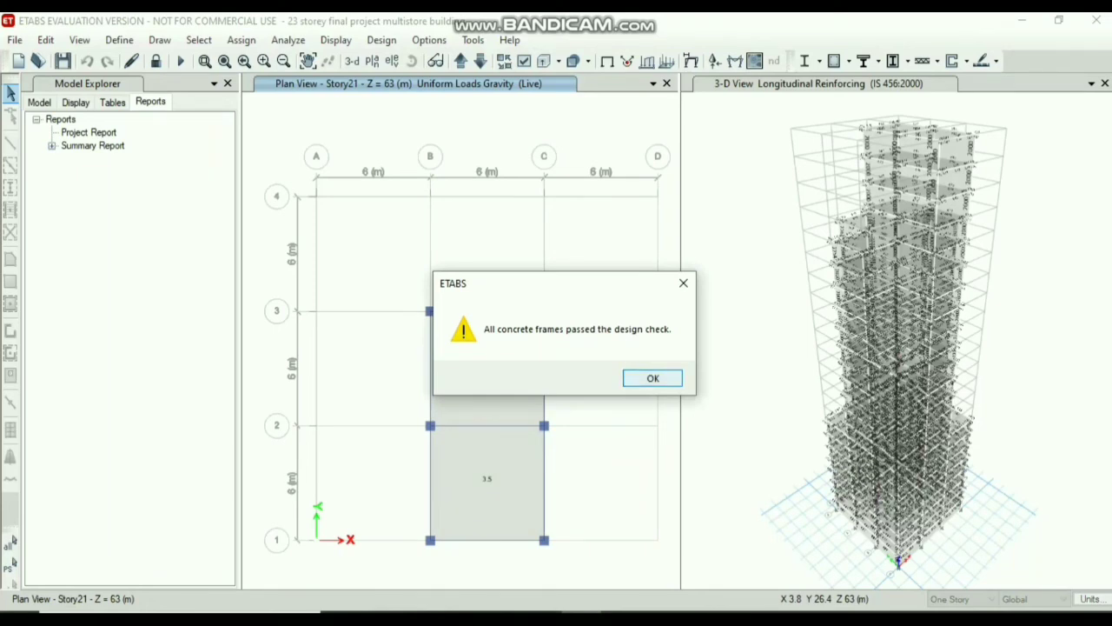
pyautogui.press('Return')
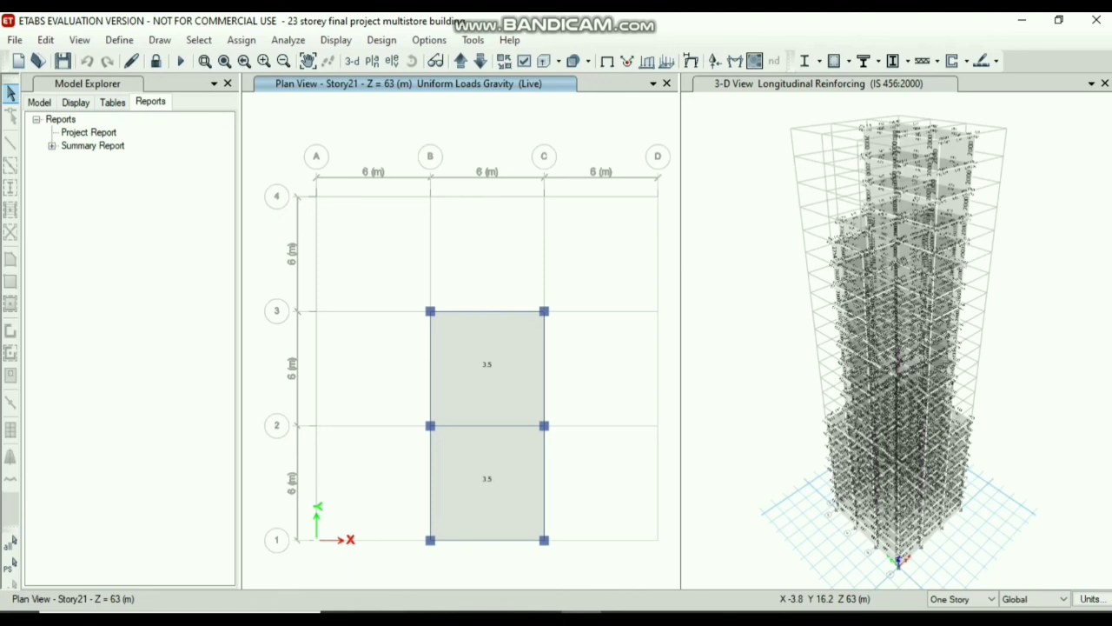
# Generate the model's Summary Report and expand its table of contents.
pyautogui.click(93, 146)
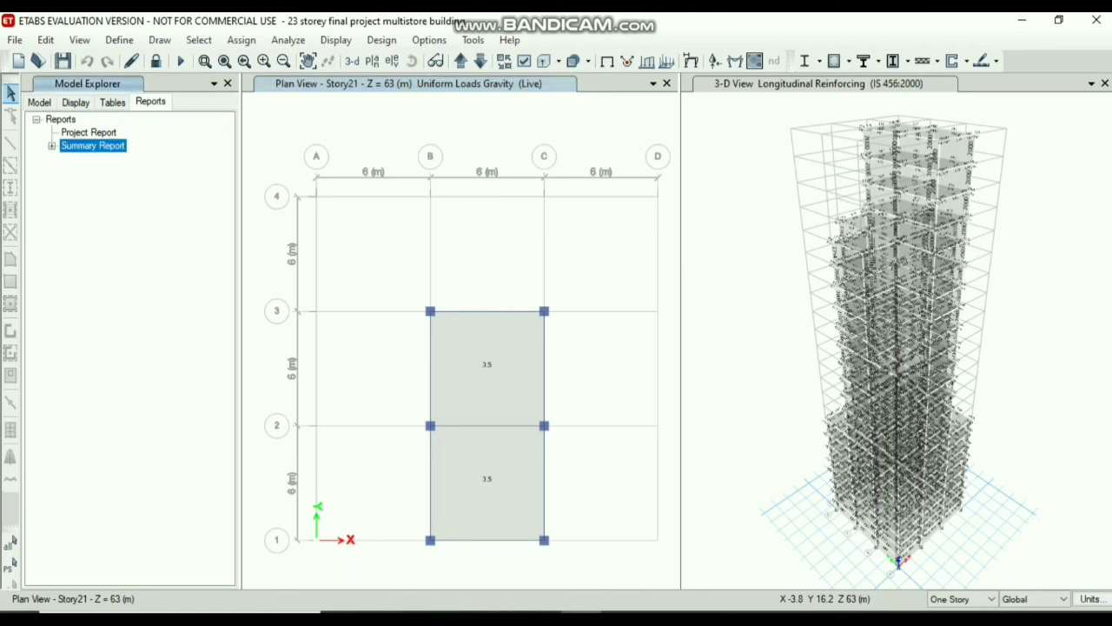
pyautogui.click(52, 146)
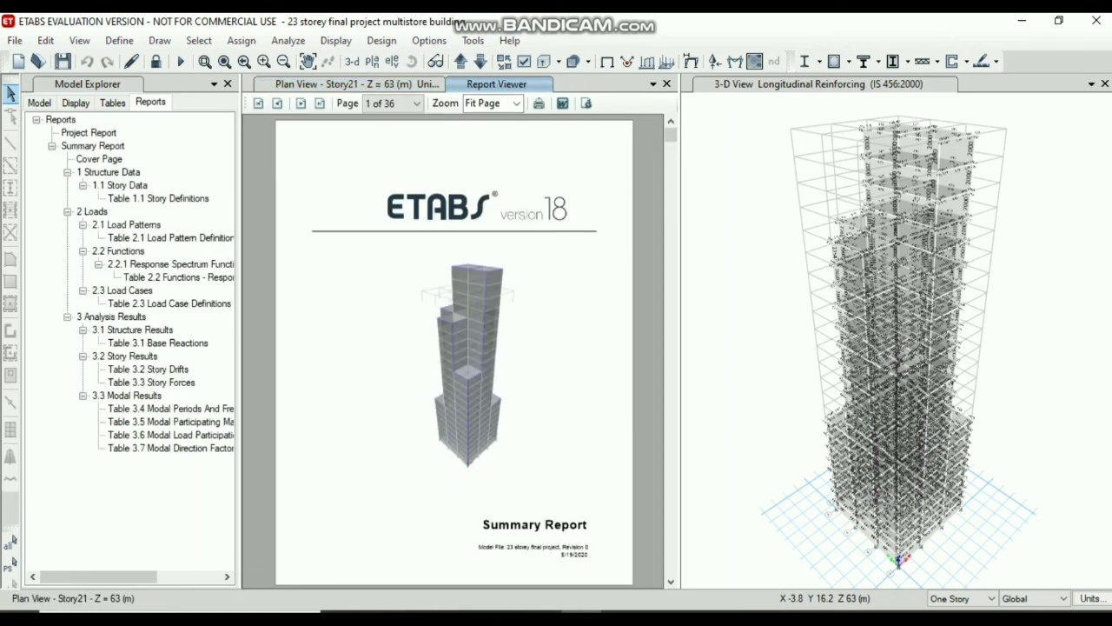
# Look through the Summary Report's load definitions, story drift tables and story force tables.
pyautogui.scroll(-5, 454, 347)
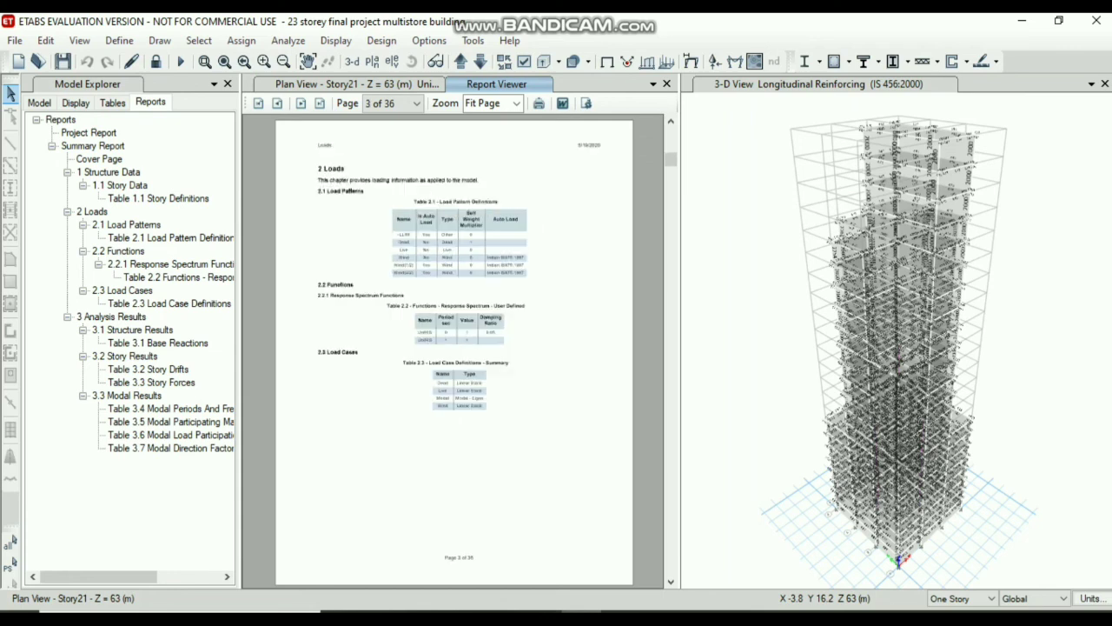
pyautogui.scroll(-8, 454, 348)
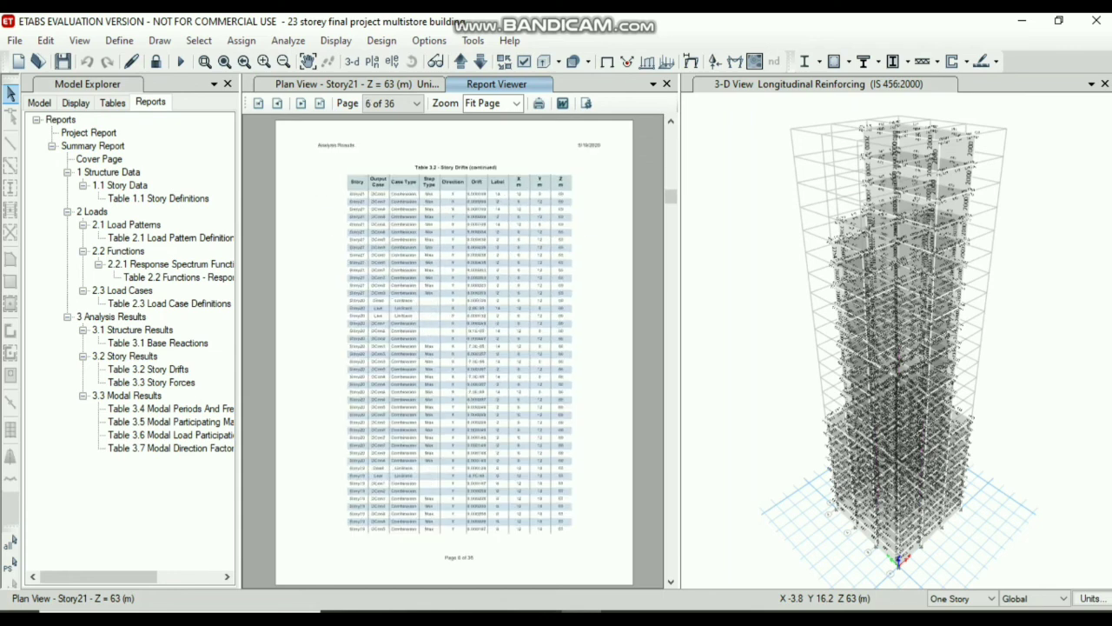
pyautogui.scroll(-3, 454, 348)
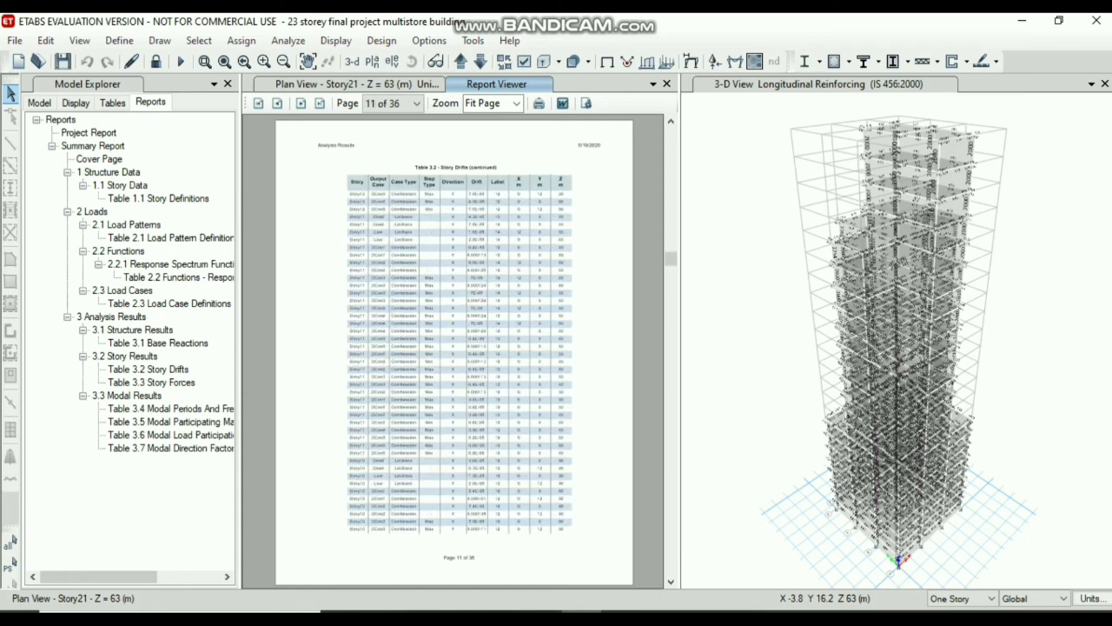
pyautogui.scroll(-10, 453, 348)
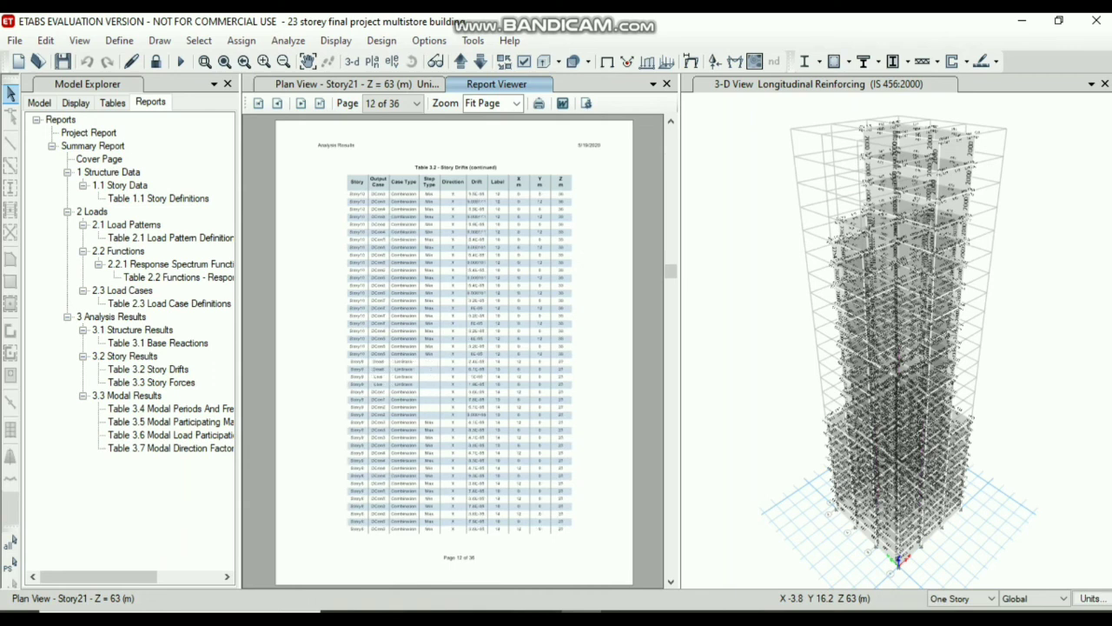
pyautogui.scroll(5, 454, 347)
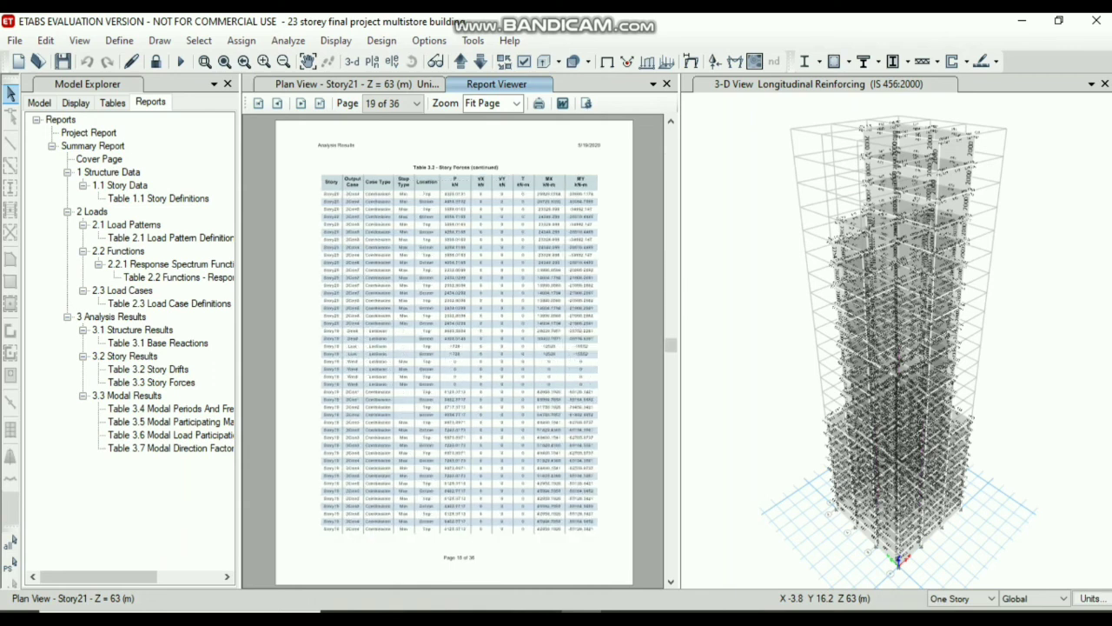
pyautogui.scroll(-8, 454, 347)
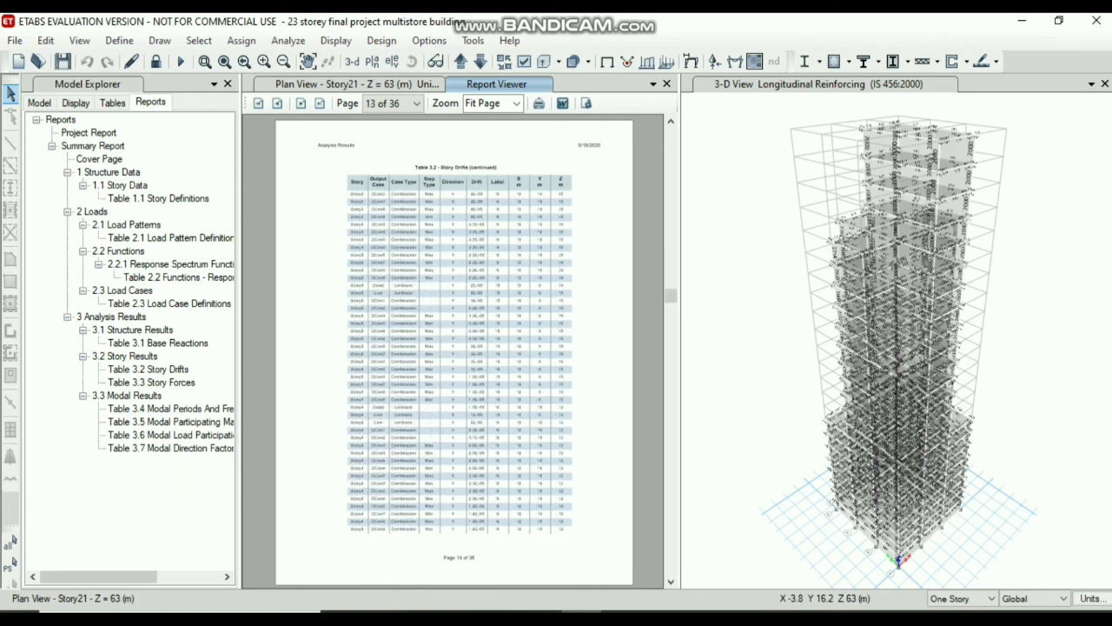
pyautogui.scroll(-13, 454, 348)
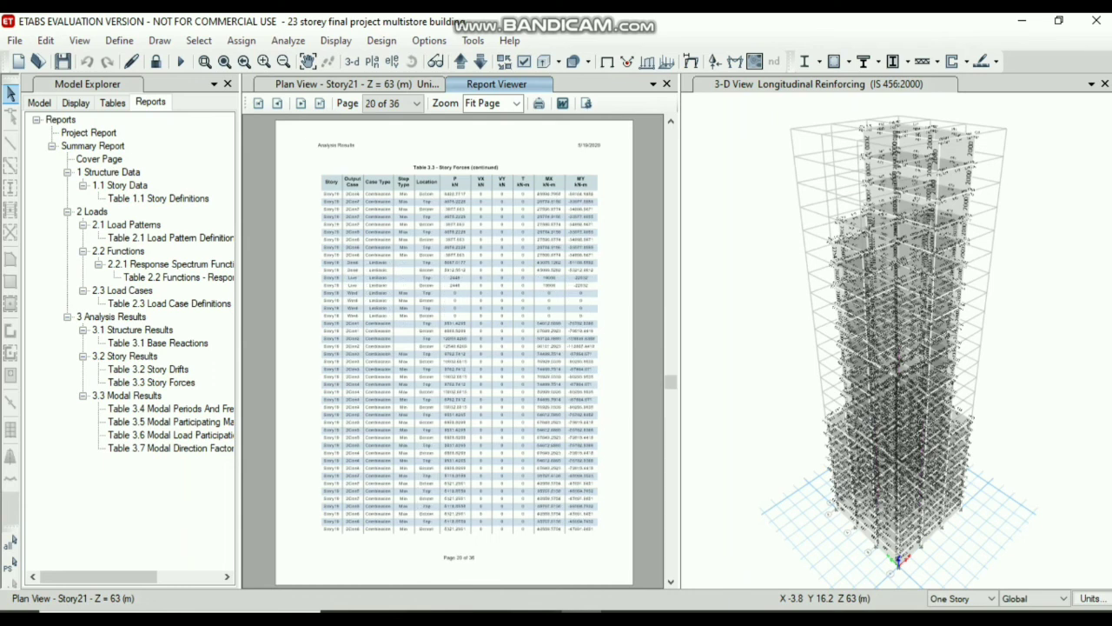
pyautogui.scroll(-14, 454, 348)
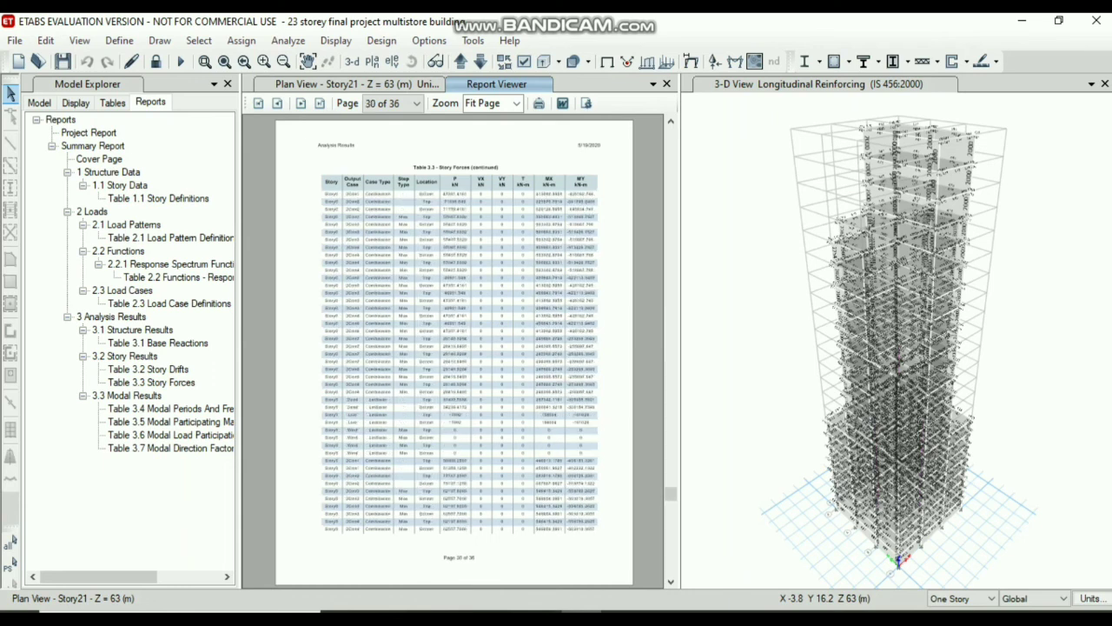